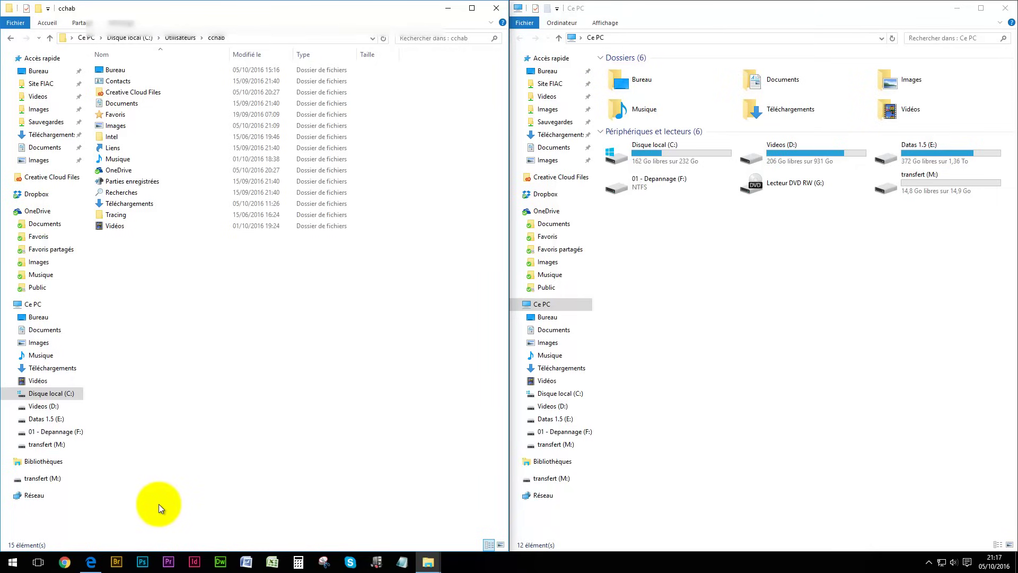
Switch to the web browser and open the member area's "Toutes les videos gratuites" page
click(90, 561)
scroll(183, 297, up, 20)
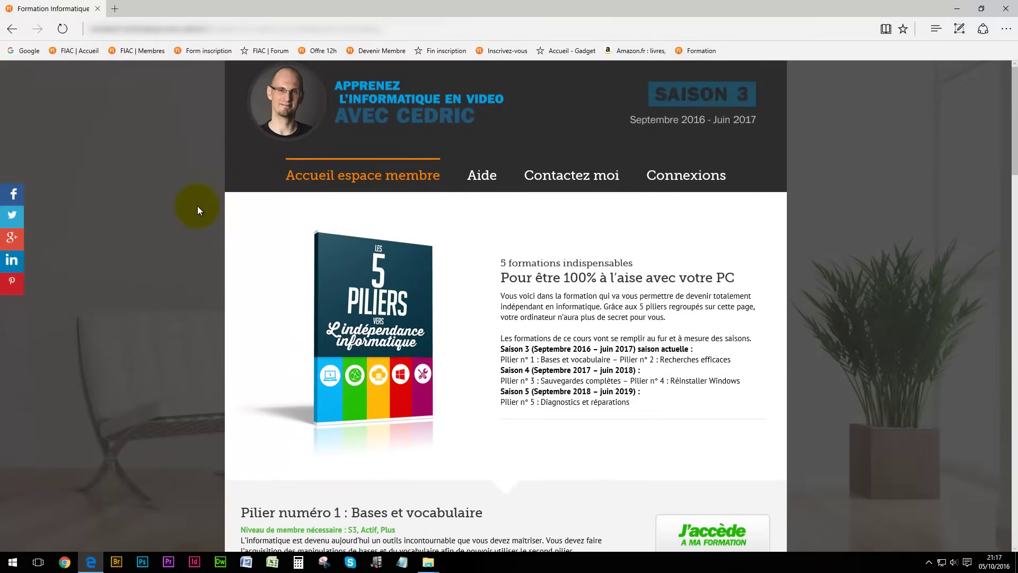
mouse_move(292, 174)
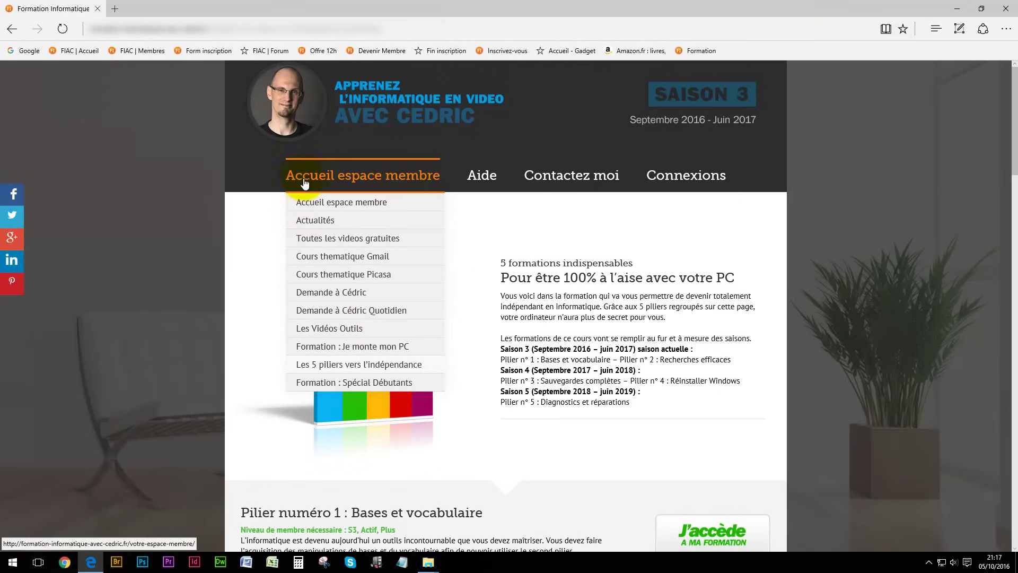
click(317, 241)
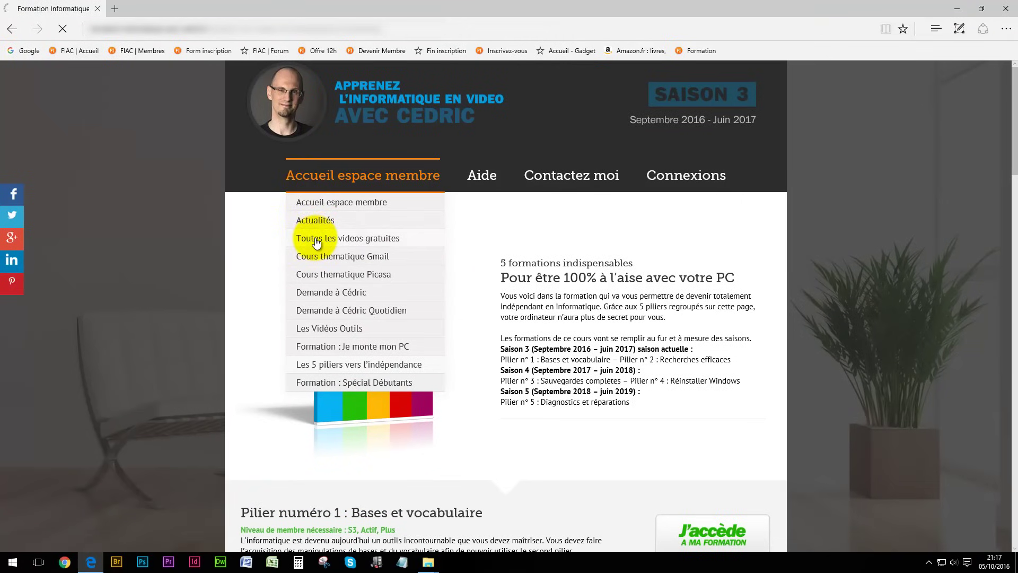
Find and view the lesson "0042 – Sauvegardes : Comment éviter le pire…", then return to the file windows
scroll(124, 263, down, 20)
scroll(141, 263, down, 20)
scroll(164, 274, down, 18)
scroll(158, 273, down, 10)
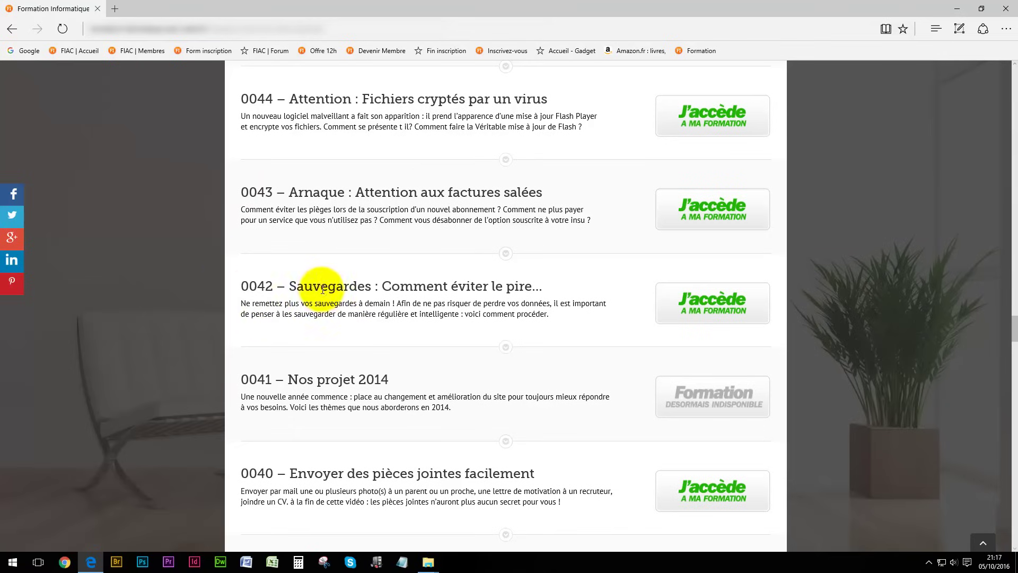
click(717, 309)
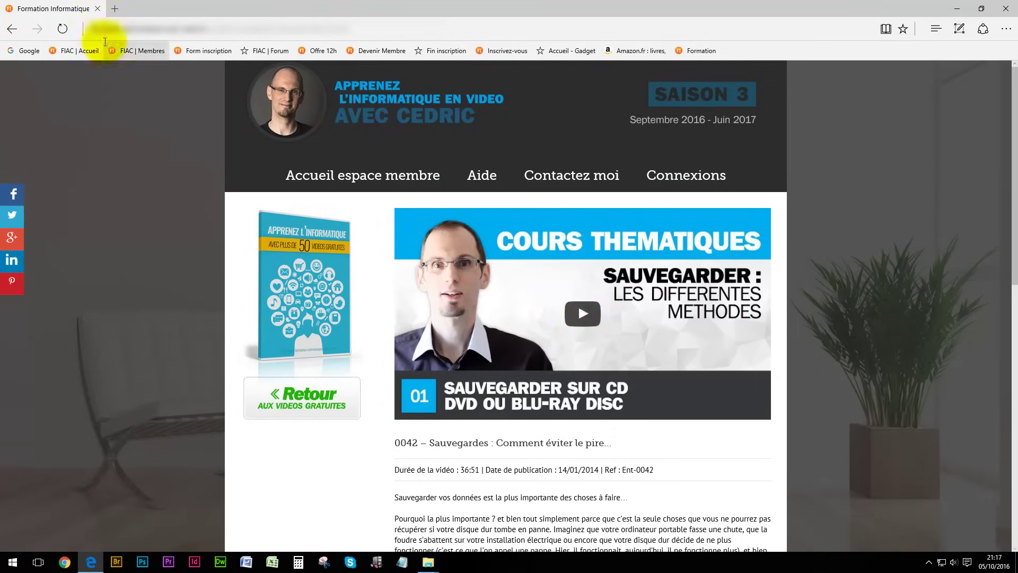
click(955, 8)
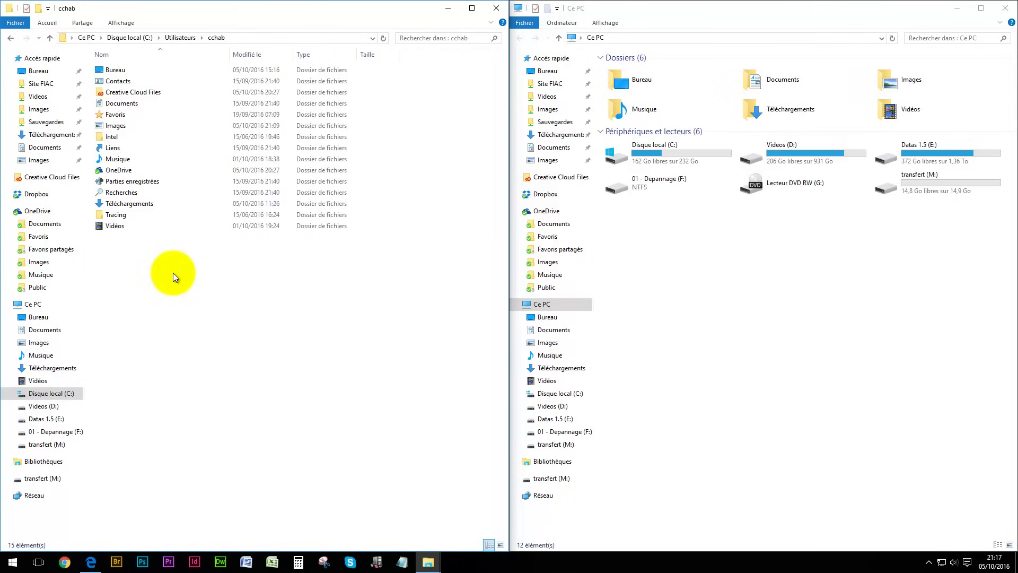
Open the transfert (M:) drive in the second File Explorer window and copy the user folder's Bureau folder into it
click(763, 295)
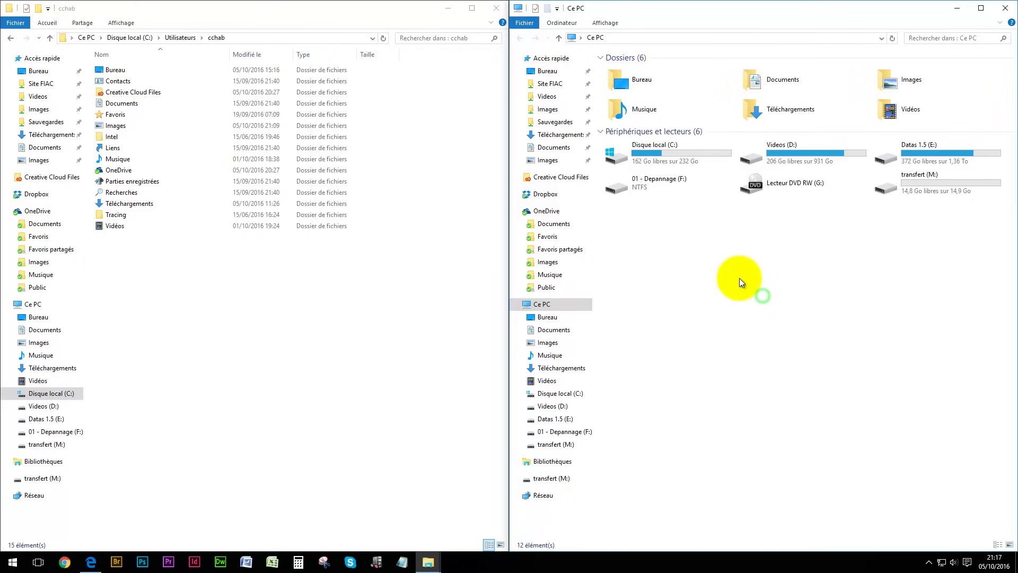
double_click(888, 186)
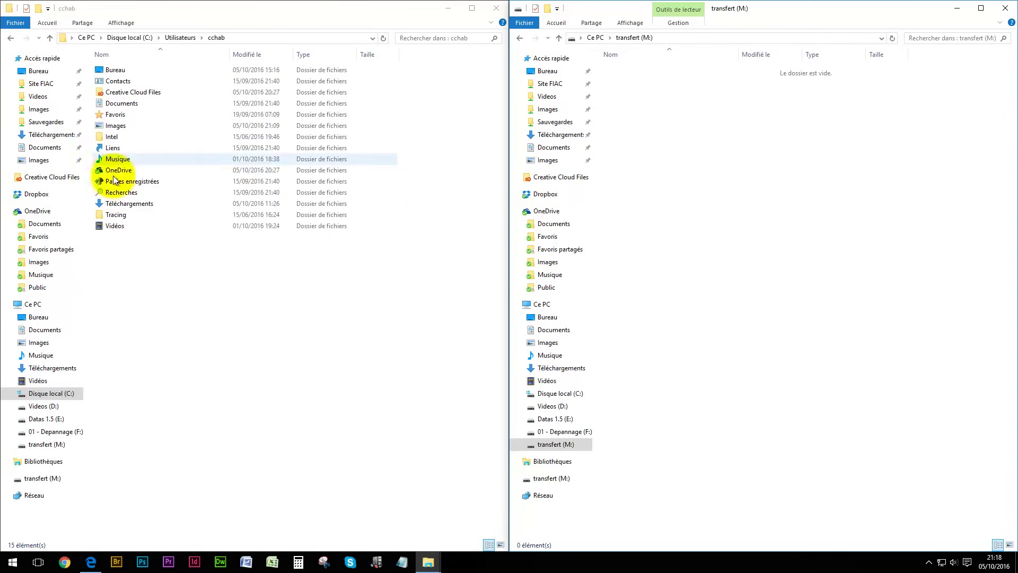
click(100, 74)
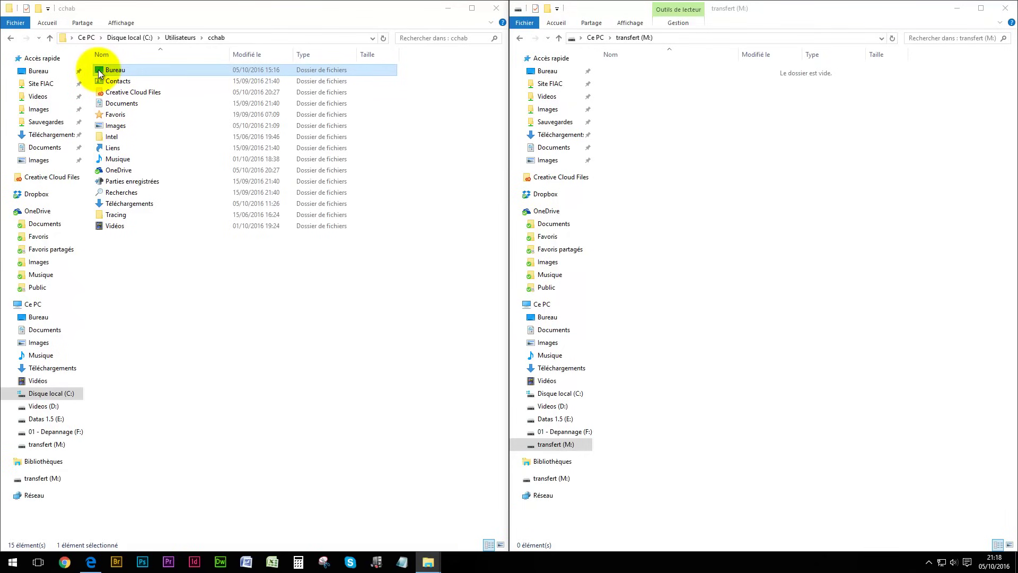
drag(99, 73, 141, 67)
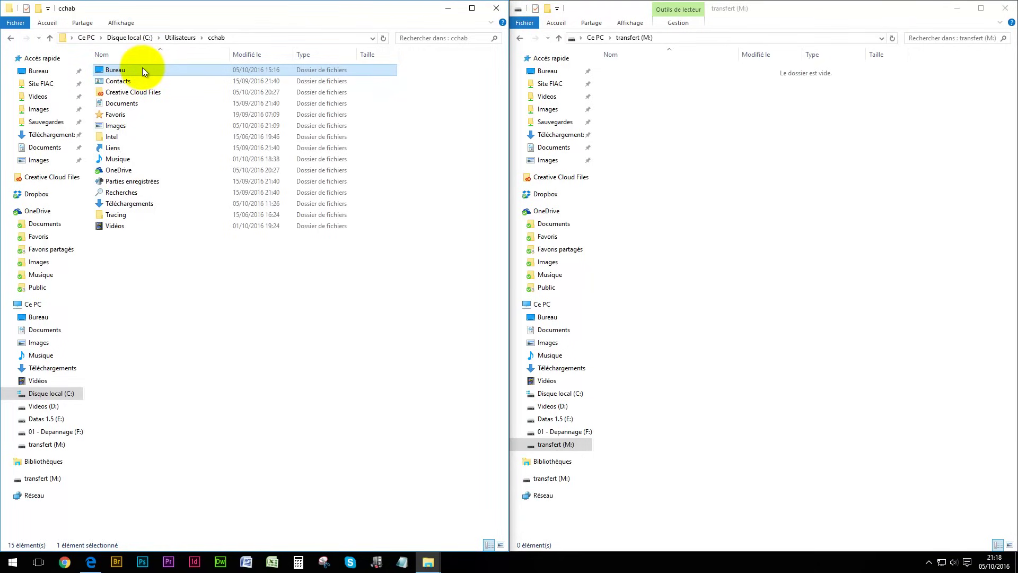
right_click(114, 68)
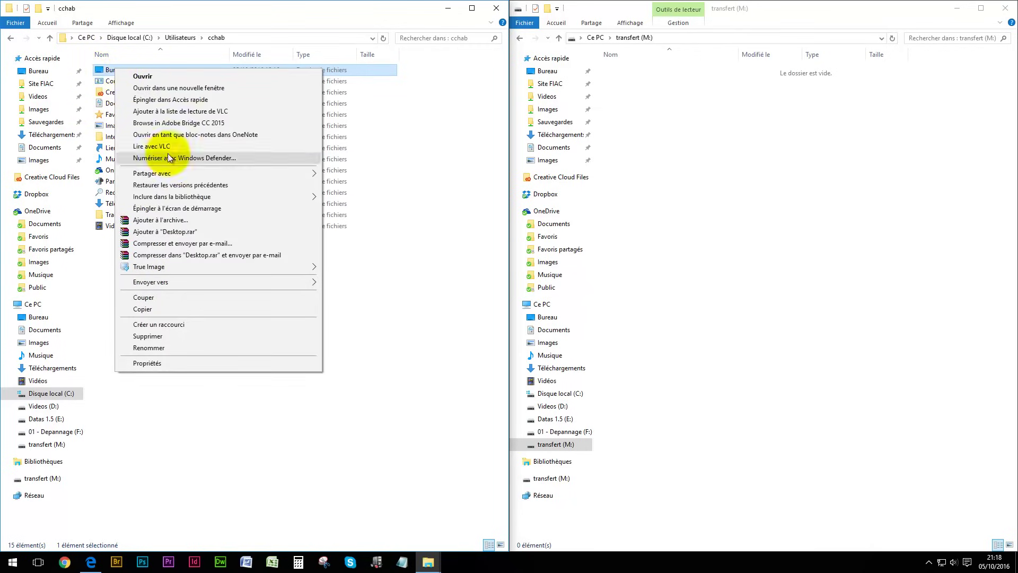
click(144, 308)
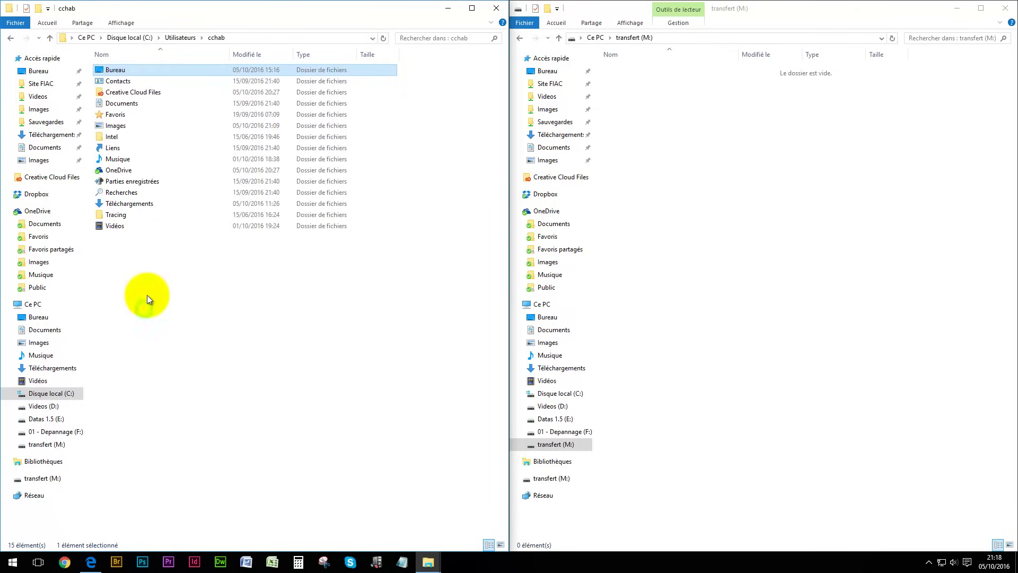
click(672, 142)
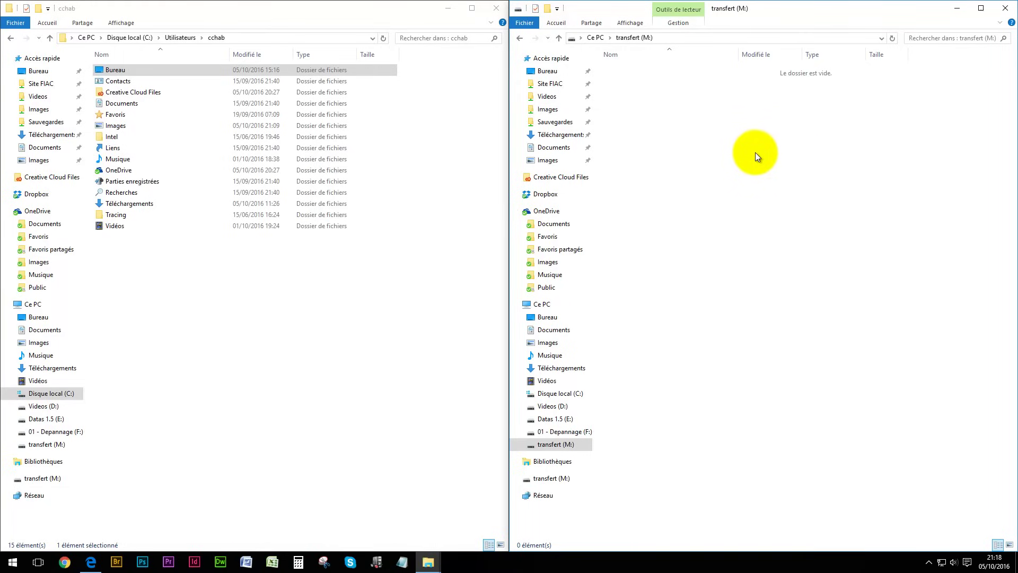
click(262, 315)
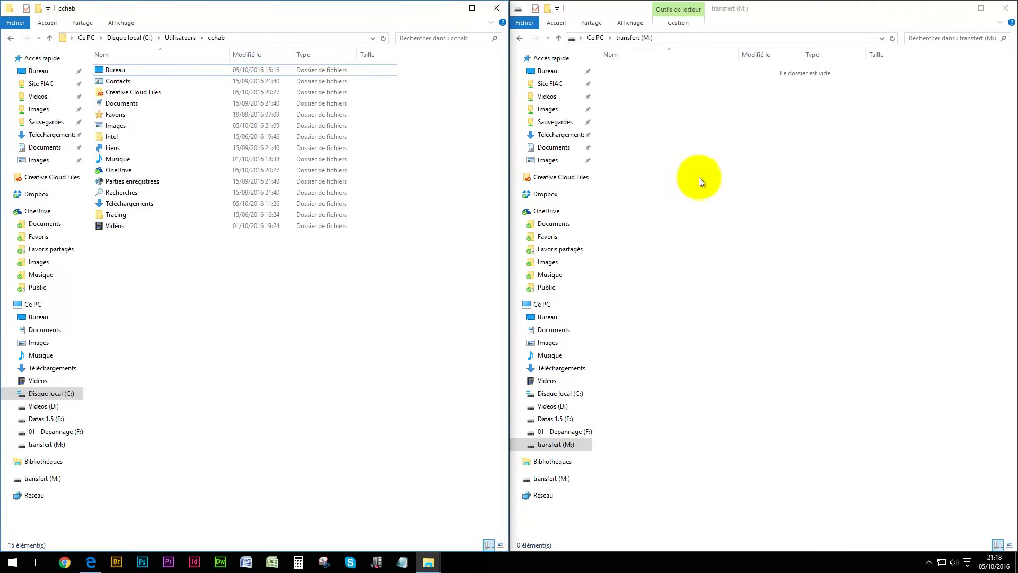
click(700, 178)
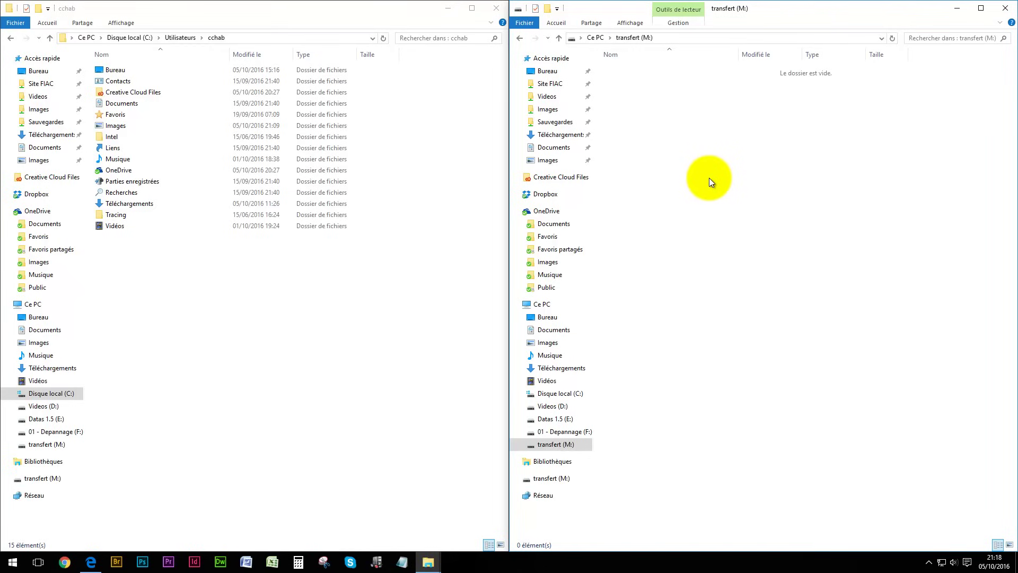
right_click(681, 138)
click(698, 227)
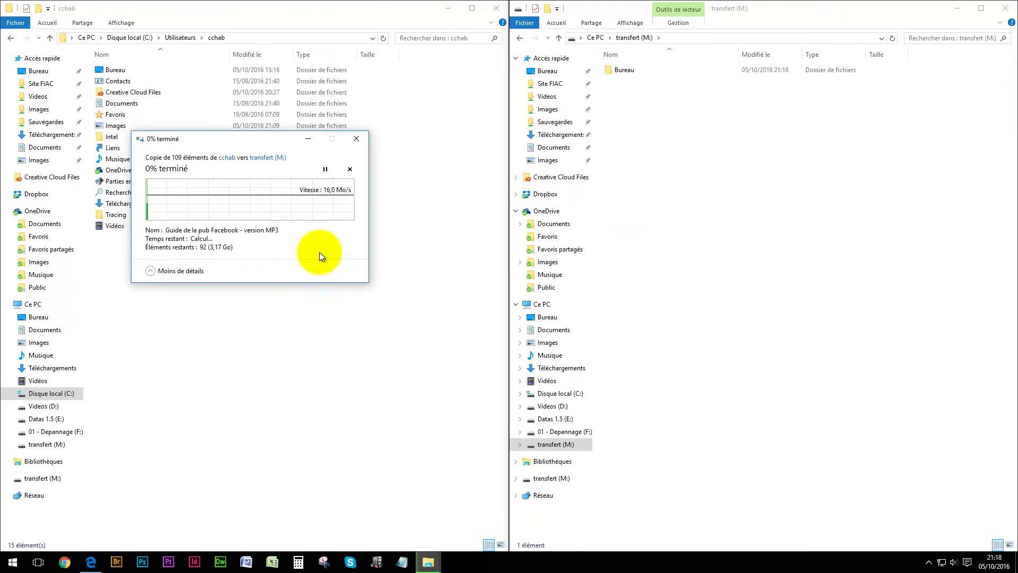
drag(277, 143, 379, 266)
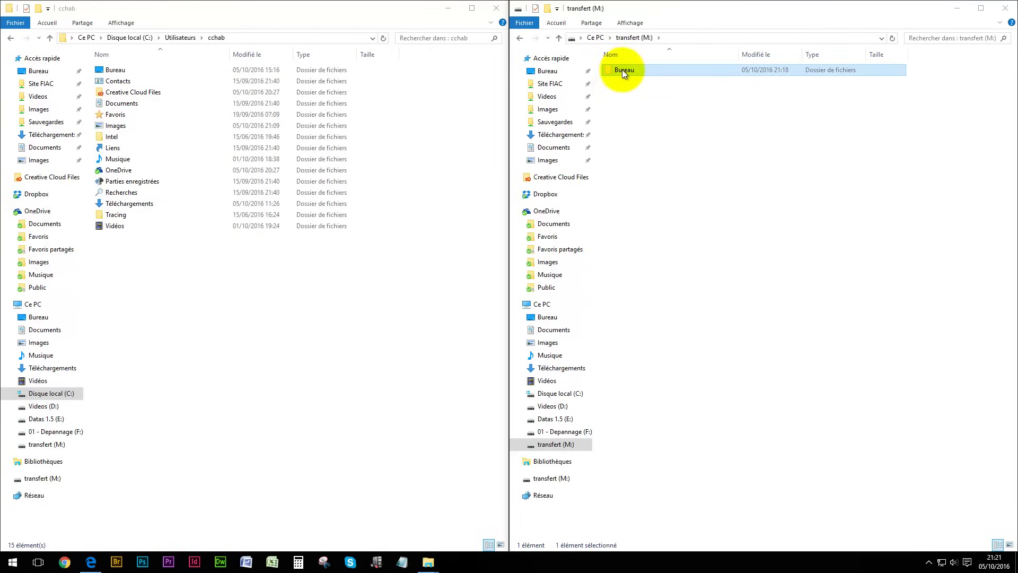
Copy the Documents folder from the user folder to the transfert (M:) drive
right_click(105, 104)
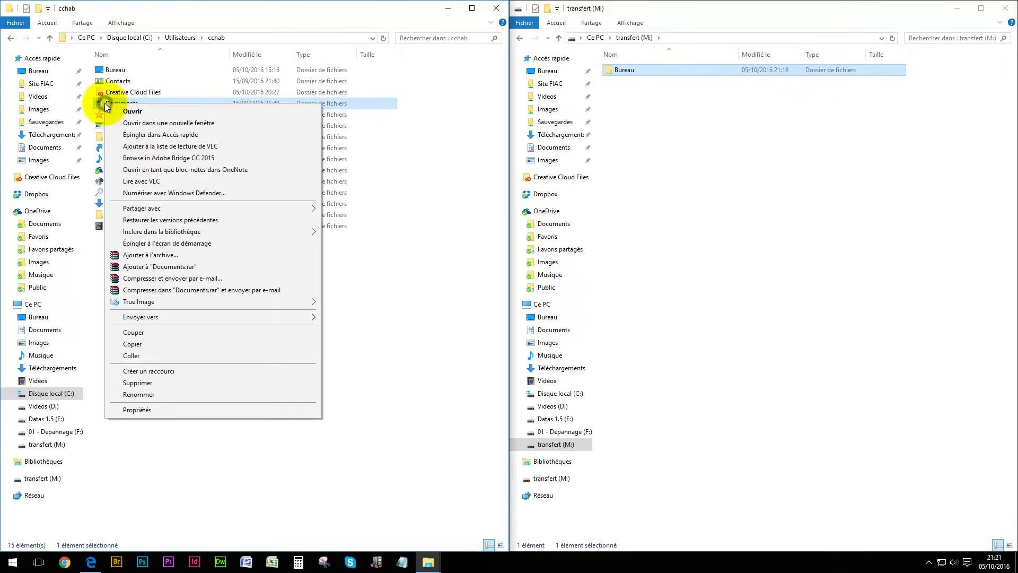
click(139, 344)
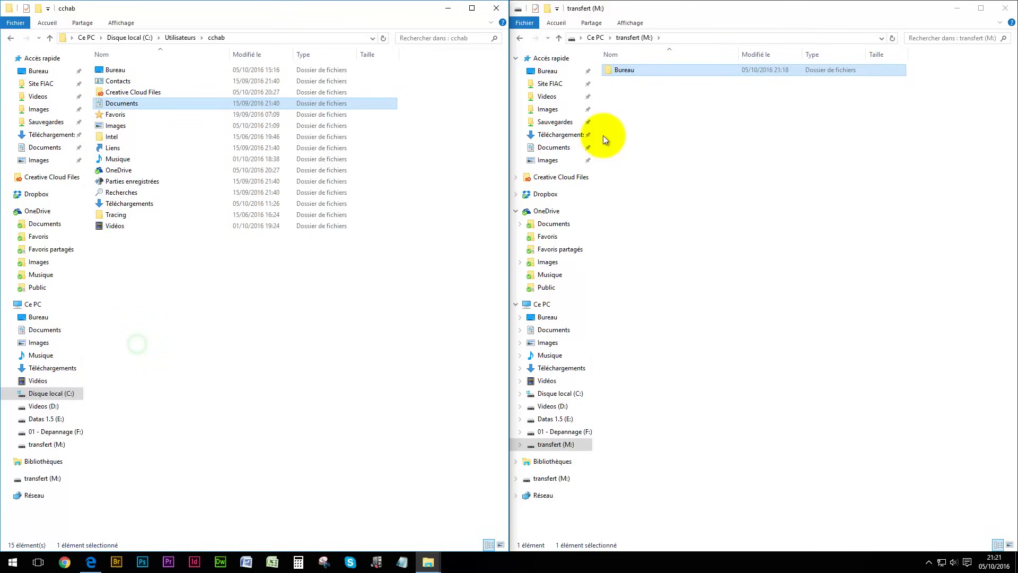
click(645, 146)
right_click(645, 132)
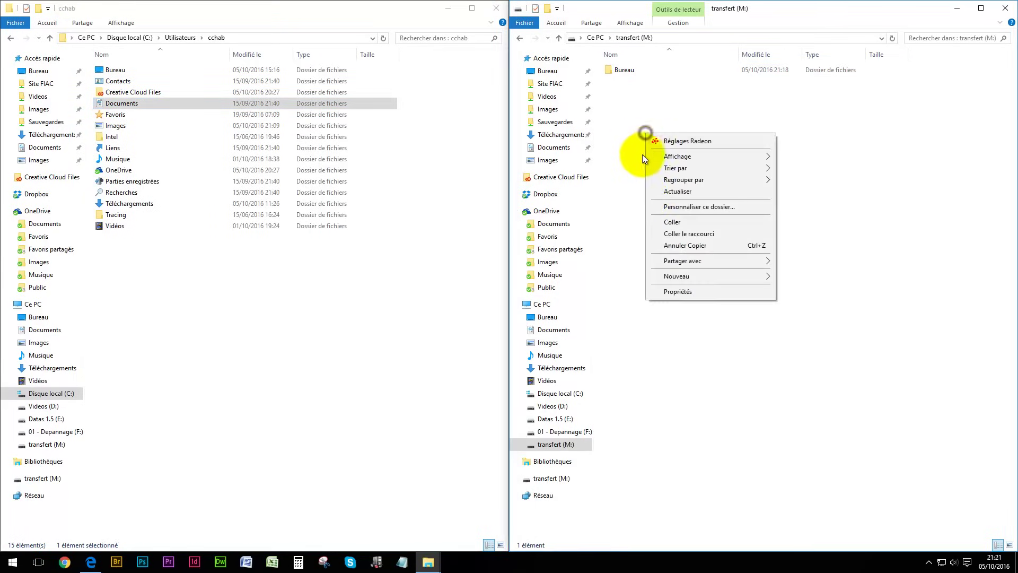
click(659, 219)
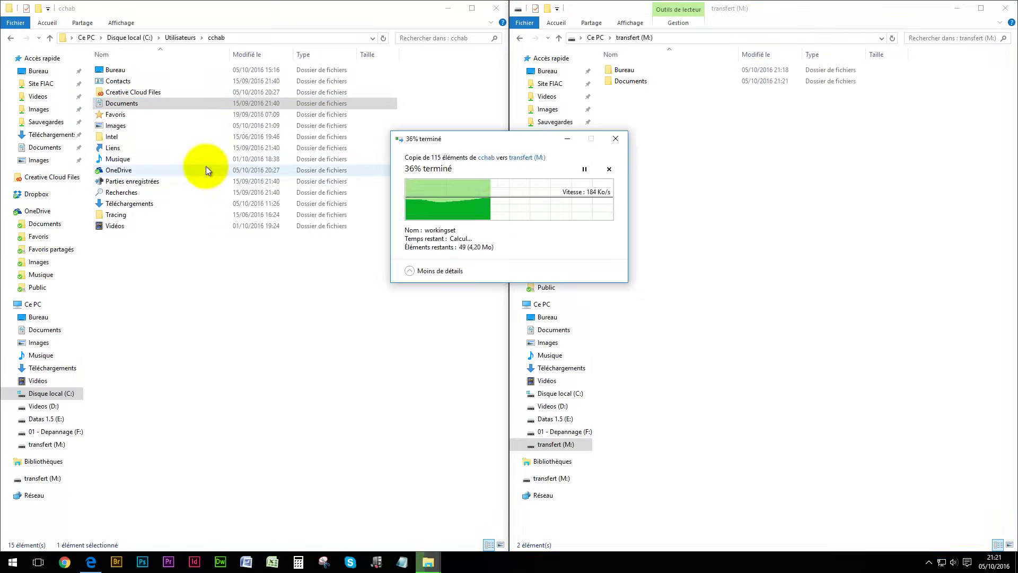
Copy the Favoris and Images folders from the user folder to the transfert (M:) drive
click(102, 116)
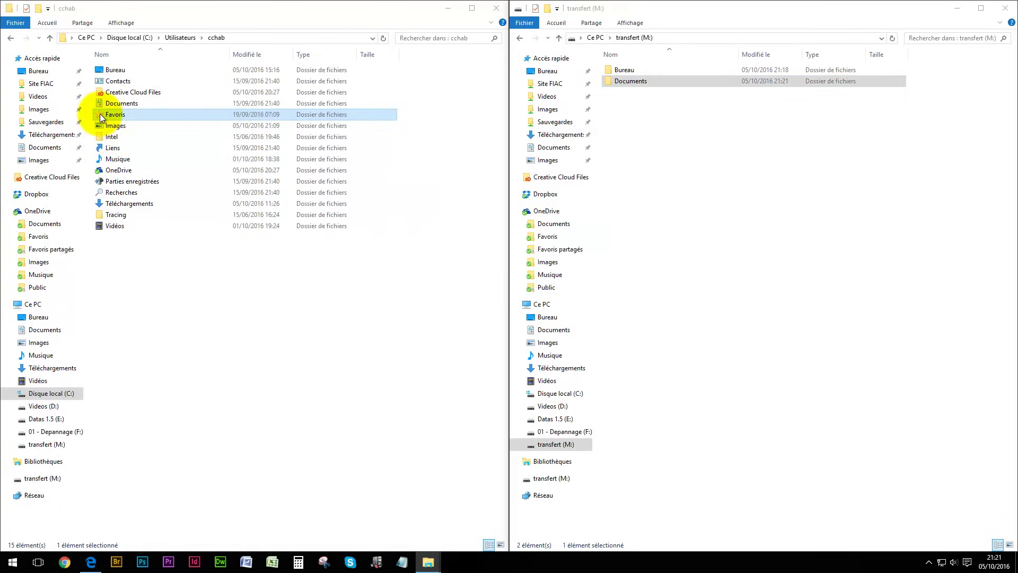
drag(100, 114, 654, 164)
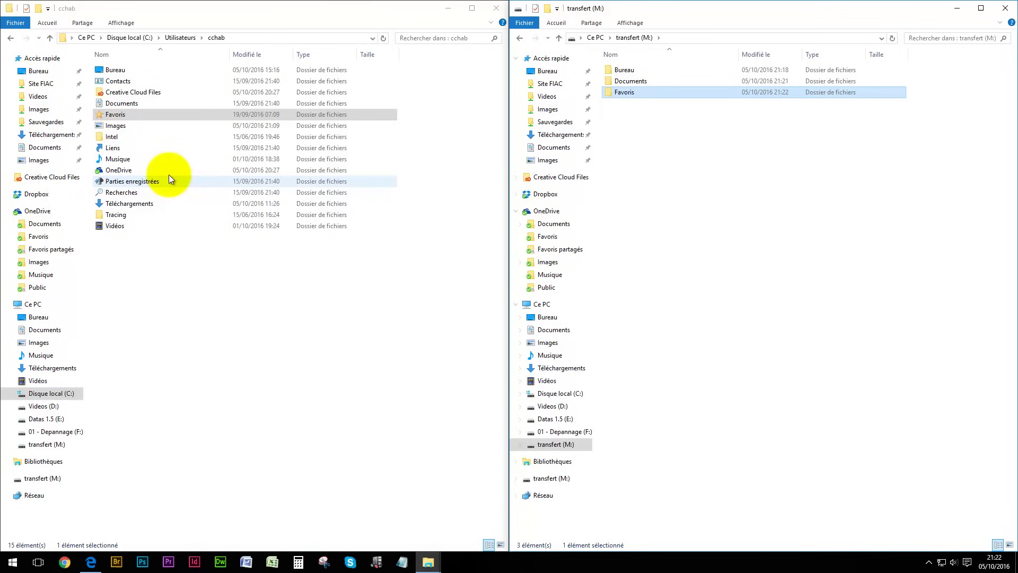
right_click(114, 130)
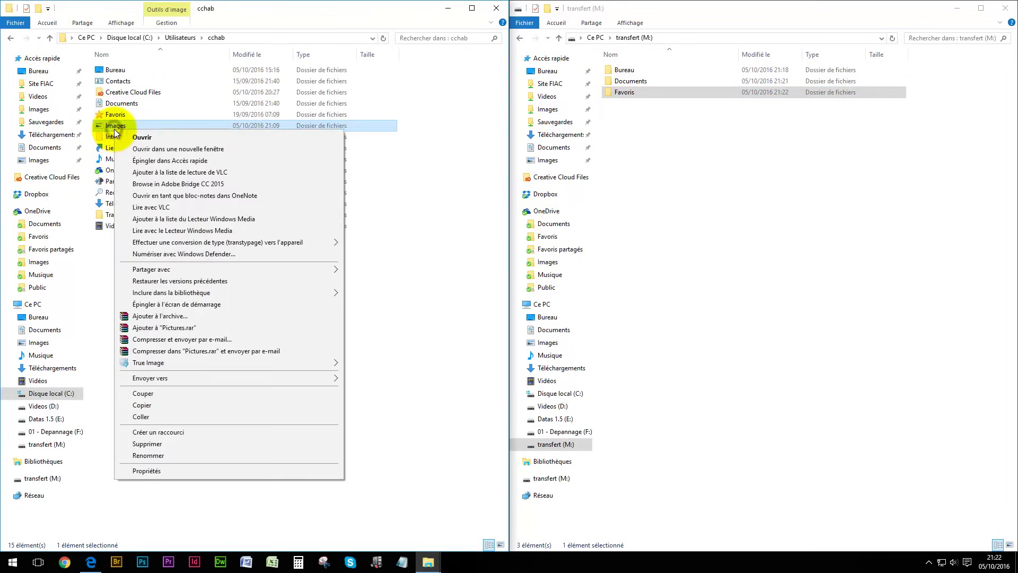
click(145, 406)
right_click(663, 164)
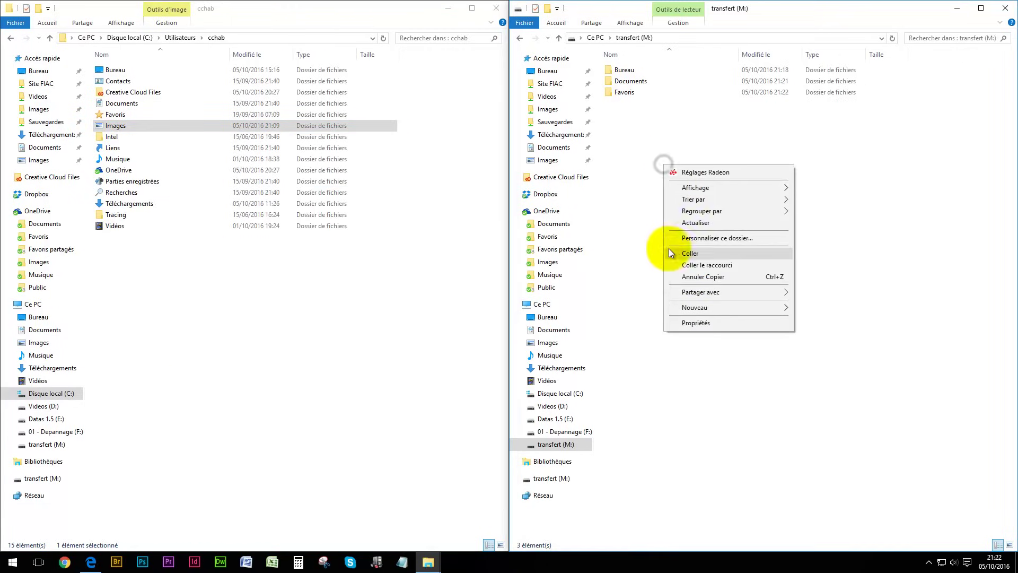
click(675, 252)
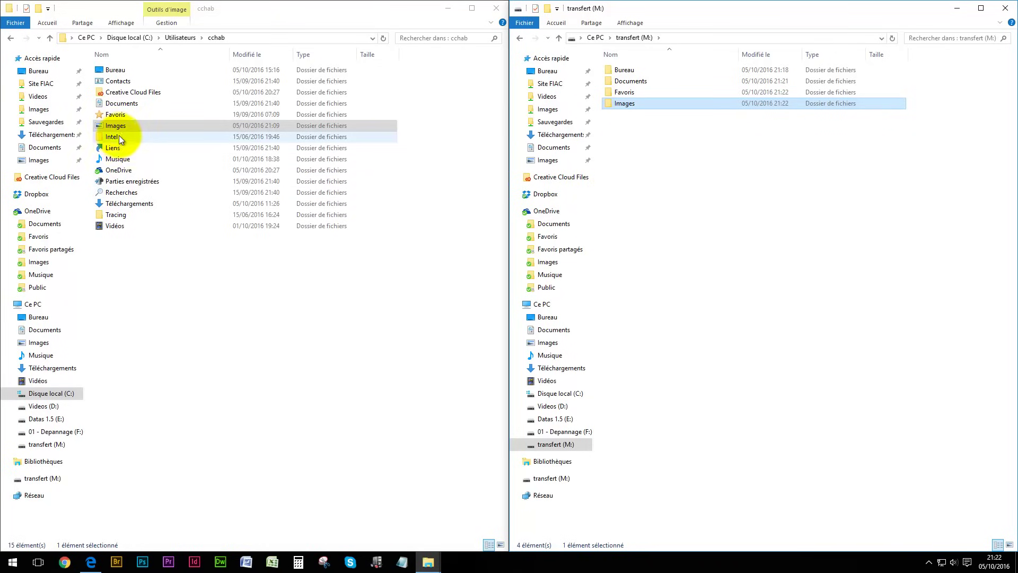
Copy the Musique folder and paste it as a shortcut on the transfert (M:) drive
right_click(109, 159)
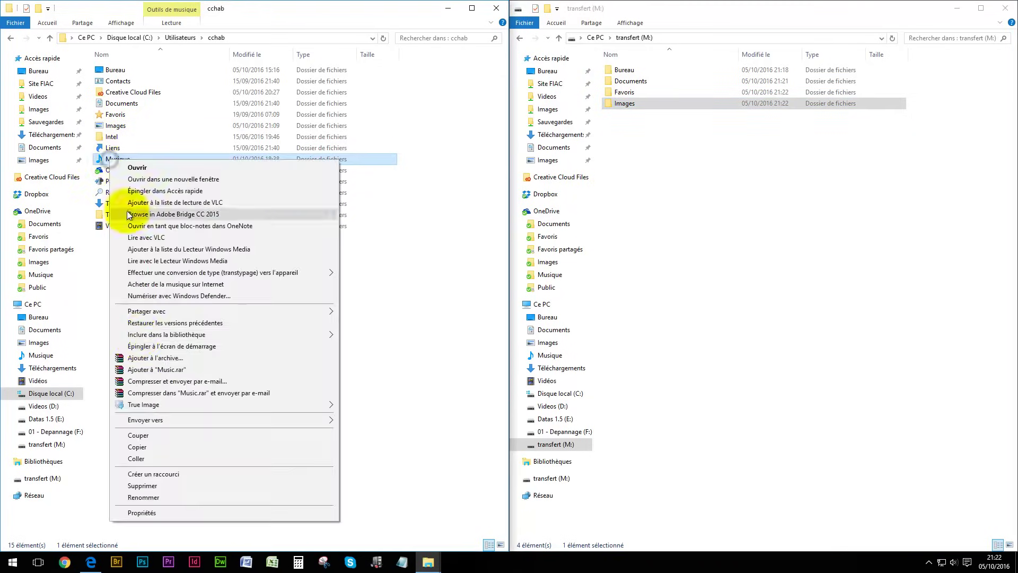
click(142, 447)
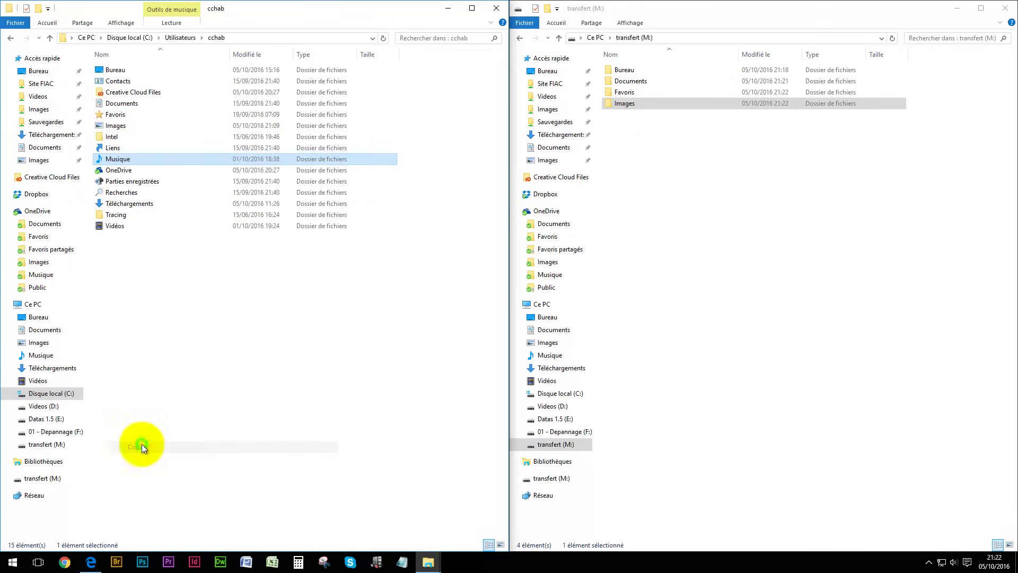
right_click(657, 173)
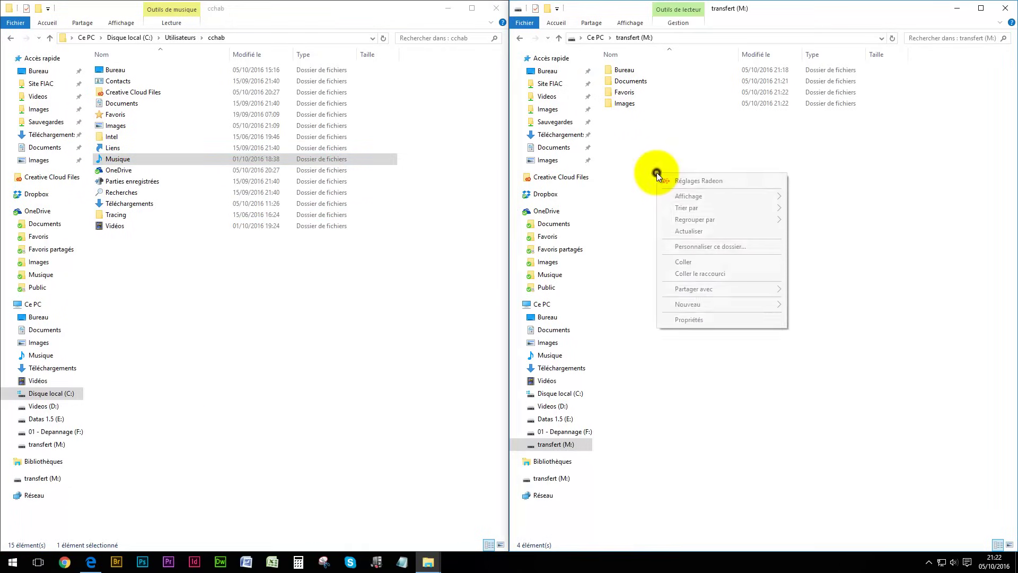
click(670, 274)
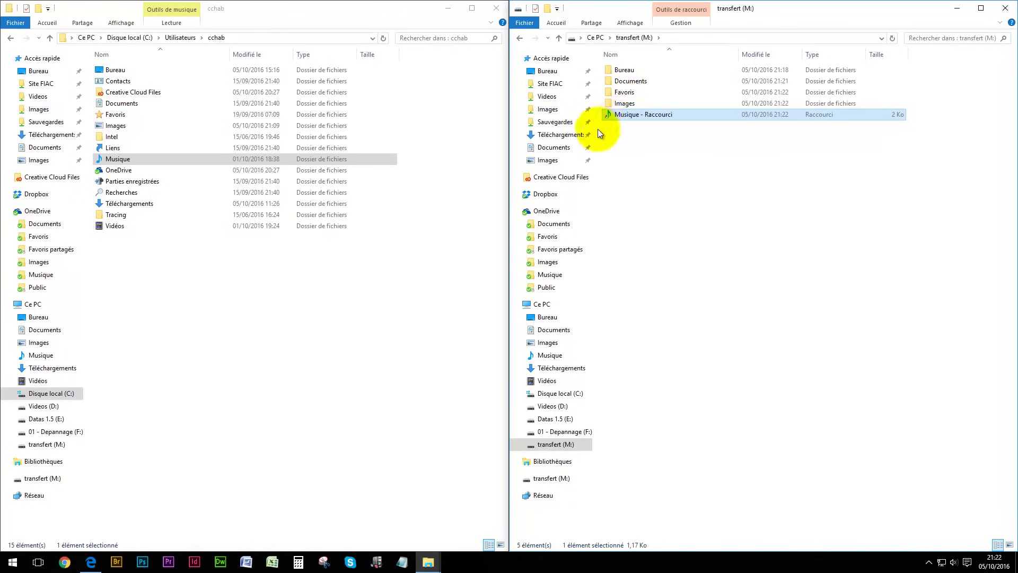
mouse_move(636, 117)
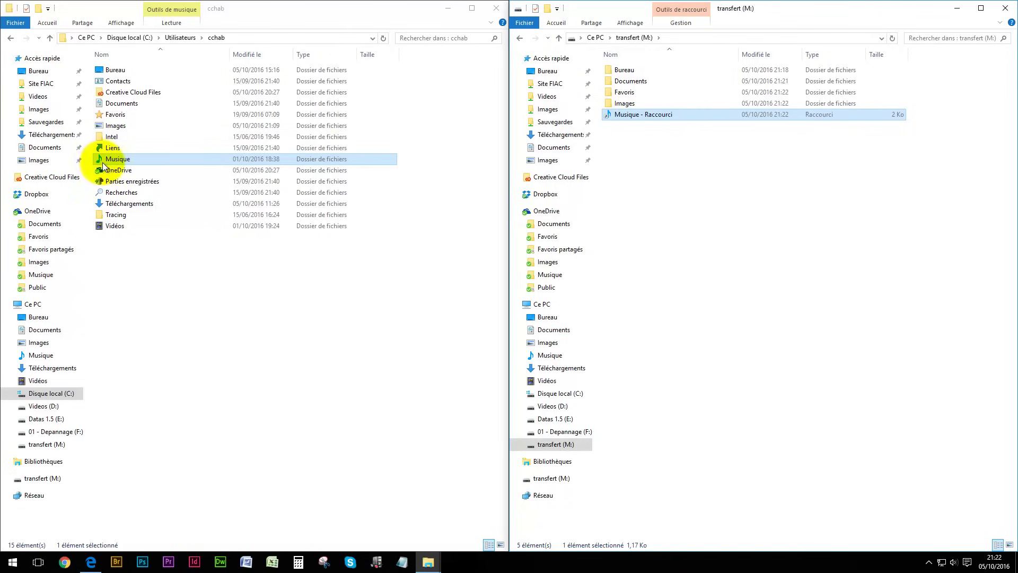
Permanently delete the "Musique - Raccourci" shortcut from the transfert (M:) drive
right_click(613, 115)
click(880, 305)
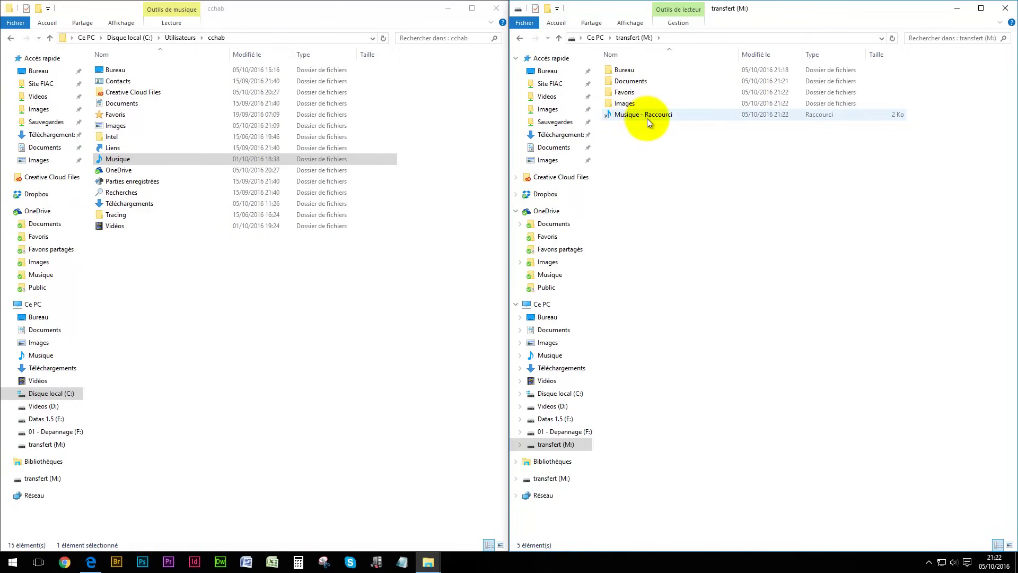
right_click(613, 116)
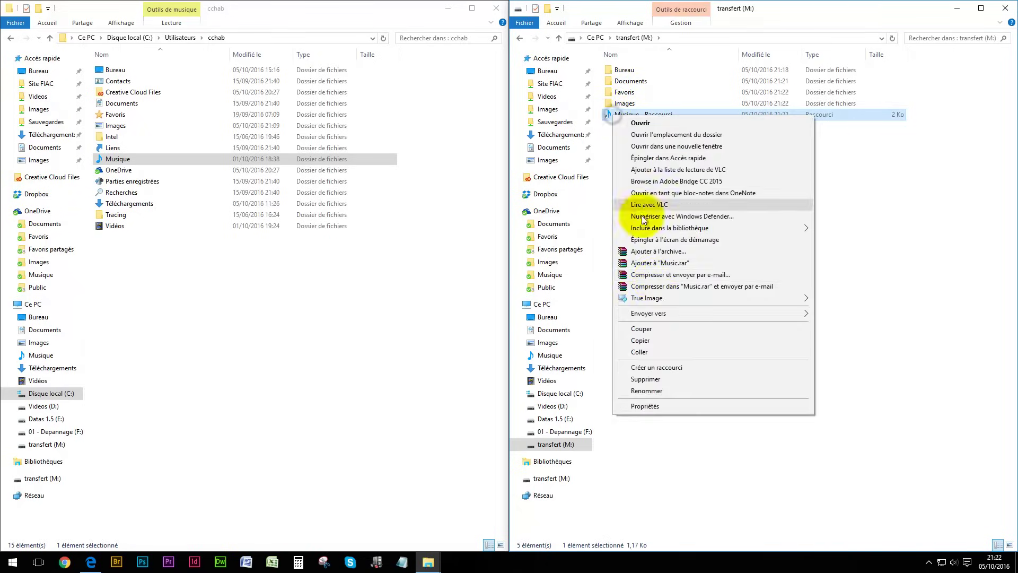
click(658, 380)
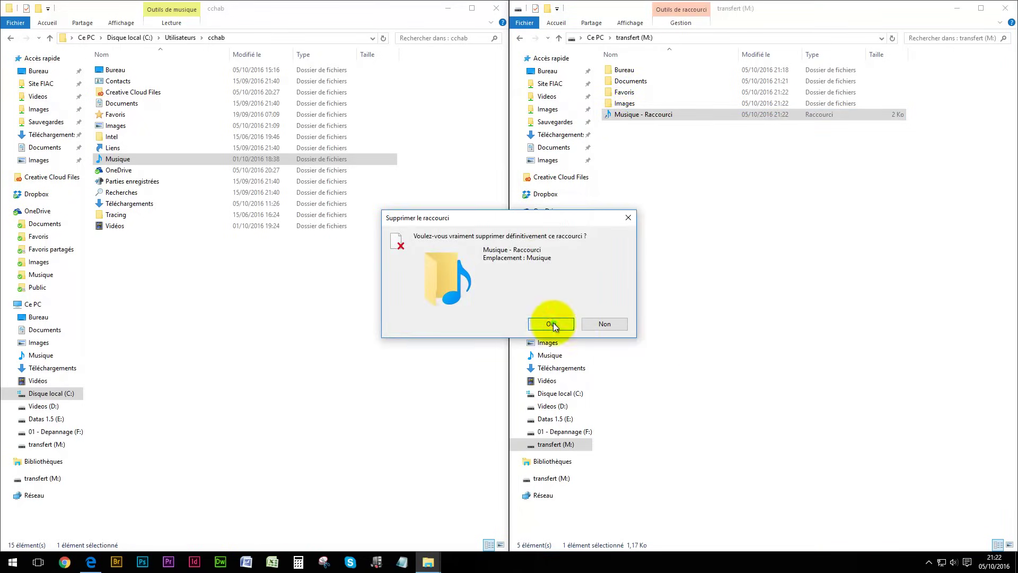
click(552, 323)
click(580, 278)
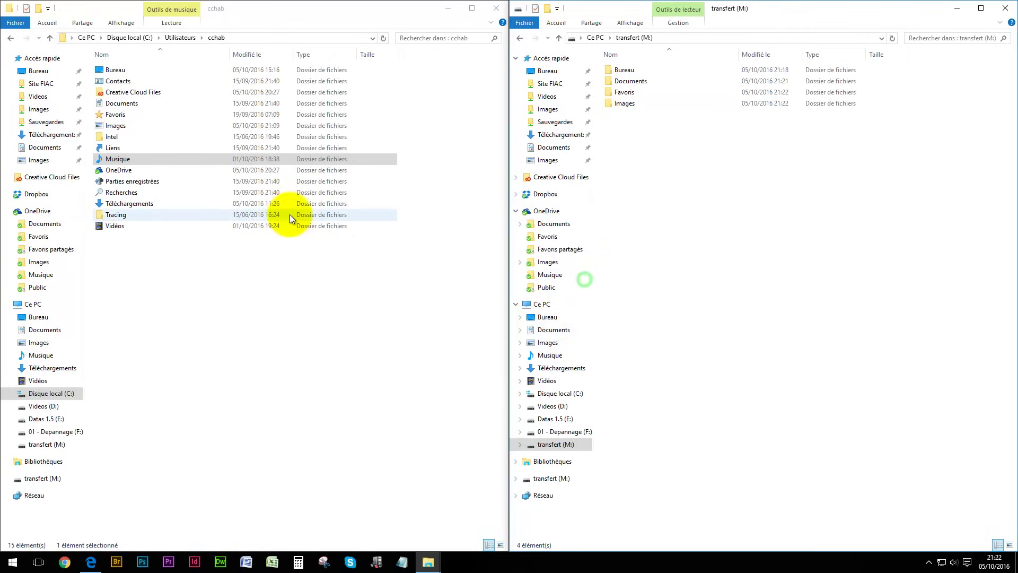
Copy the Musique folder itself from the user folder to the transfert (M:) drive
right_click(112, 159)
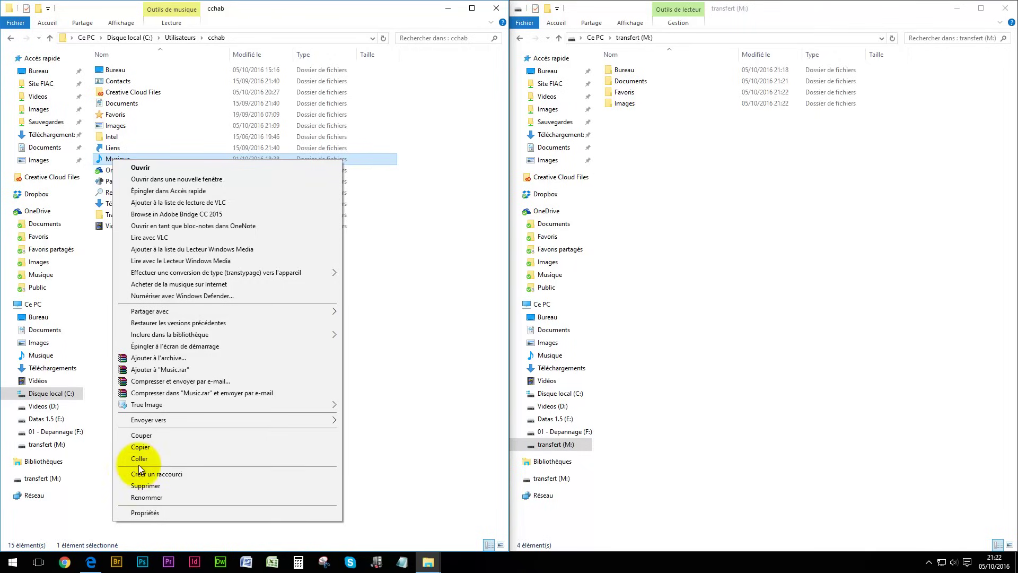
click(141, 447)
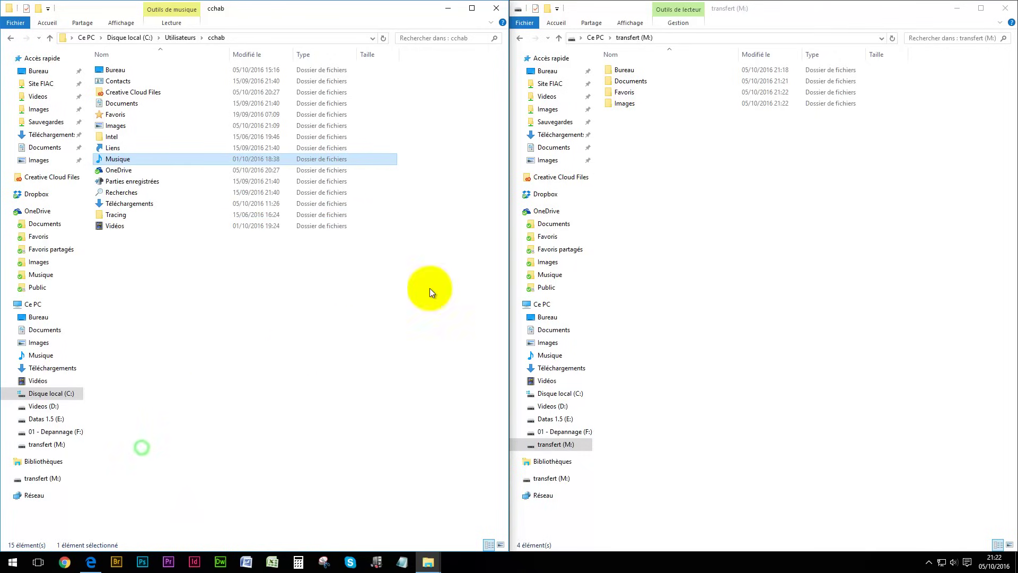
right_click(639, 170)
click(666, 260)
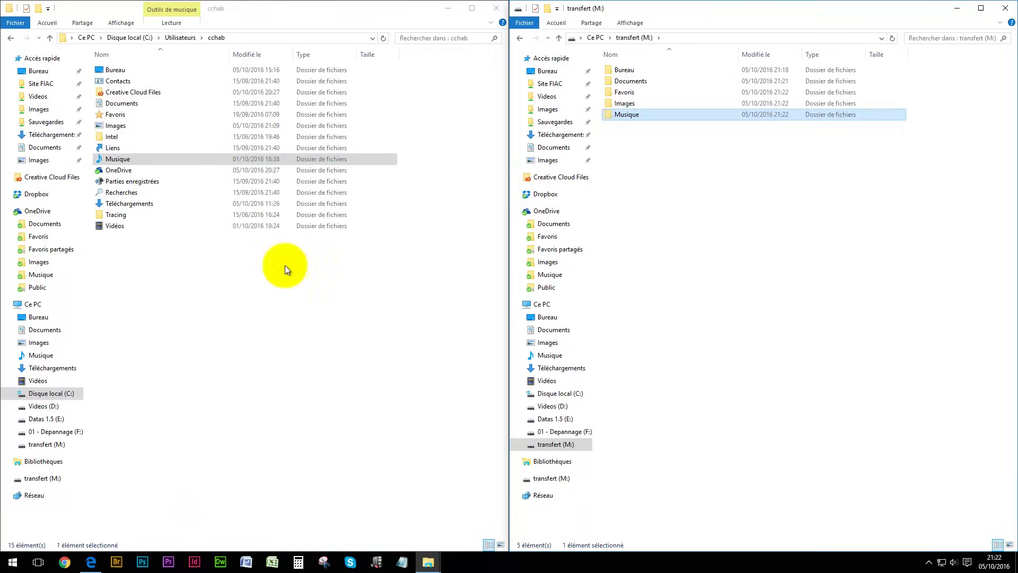
Copy the Vidéos folder from the user folder to the transfert (M:) drive
right_click(109, 225)
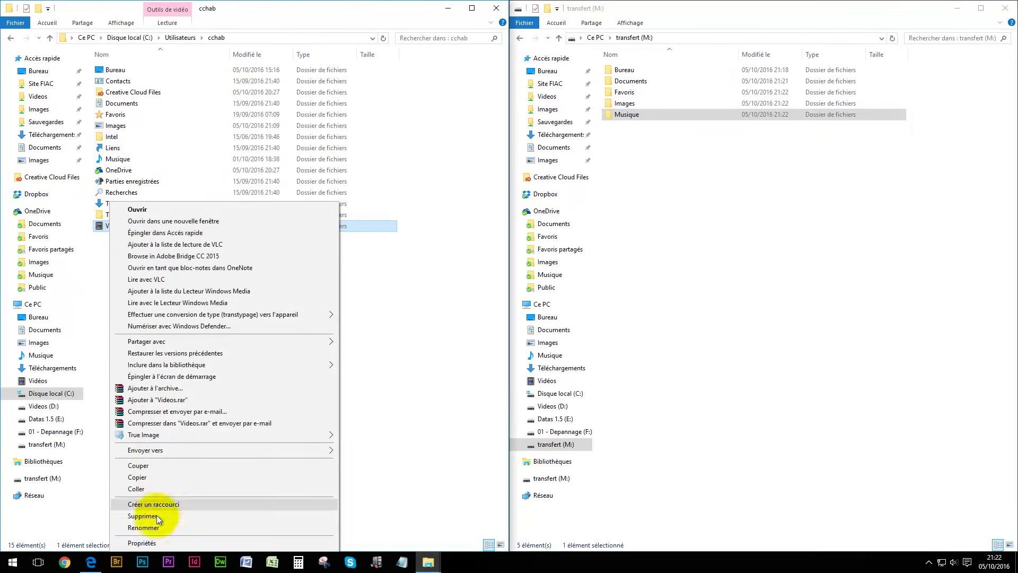
click(141, 479)
right_click(650, 205)
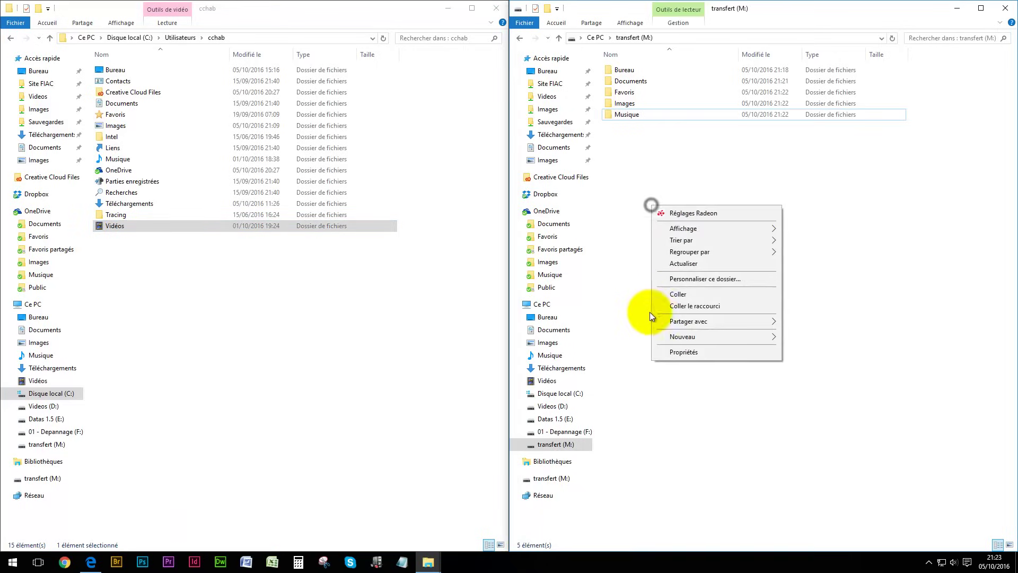
click(679, 295)
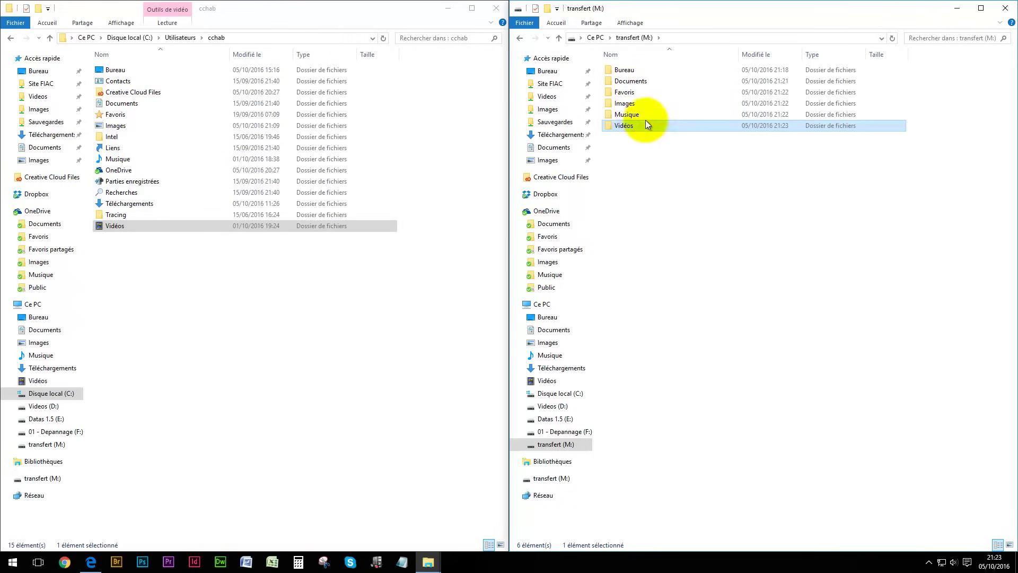
Compare the properties of the Bureau folder on transfert (M:) with those of the original, side by side, and close both
right_click(623, 69)
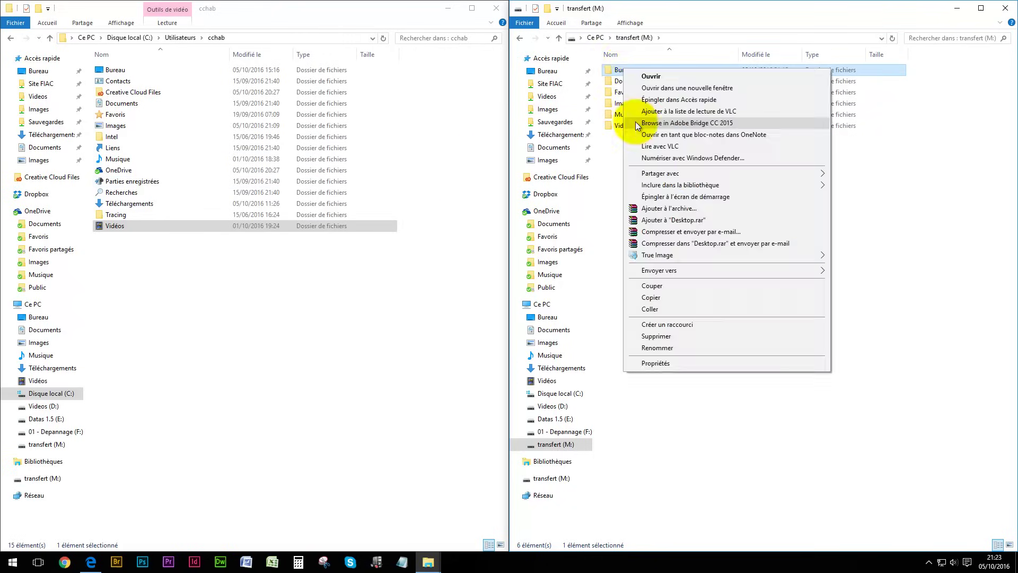
click(658, 363)
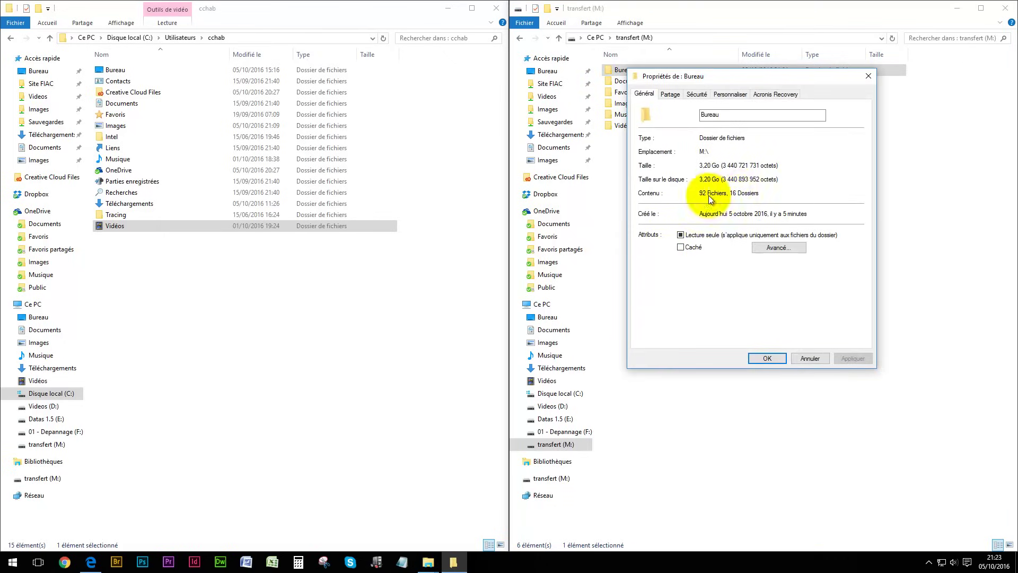
right_click(113, 69)
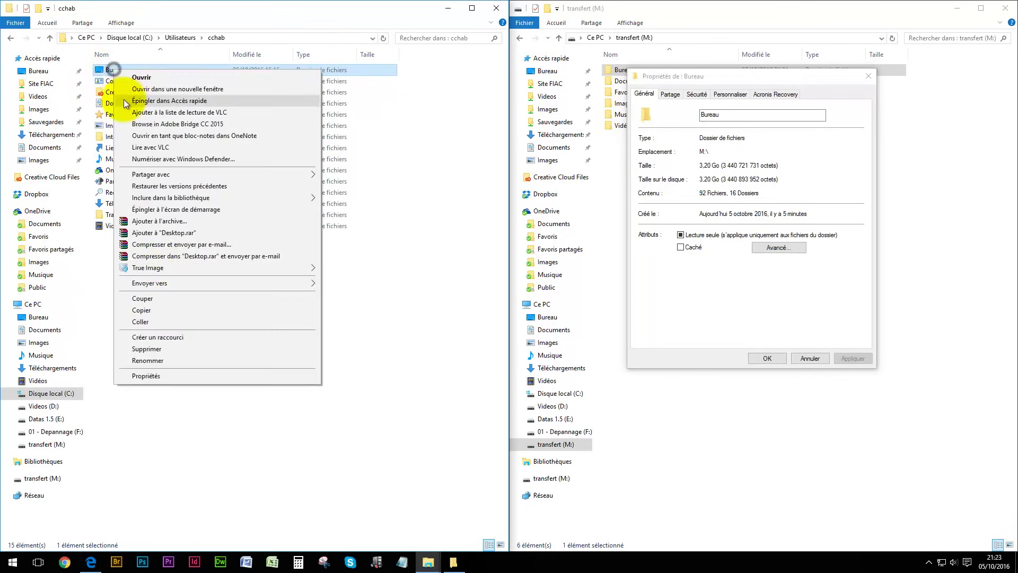
click(148, 376)
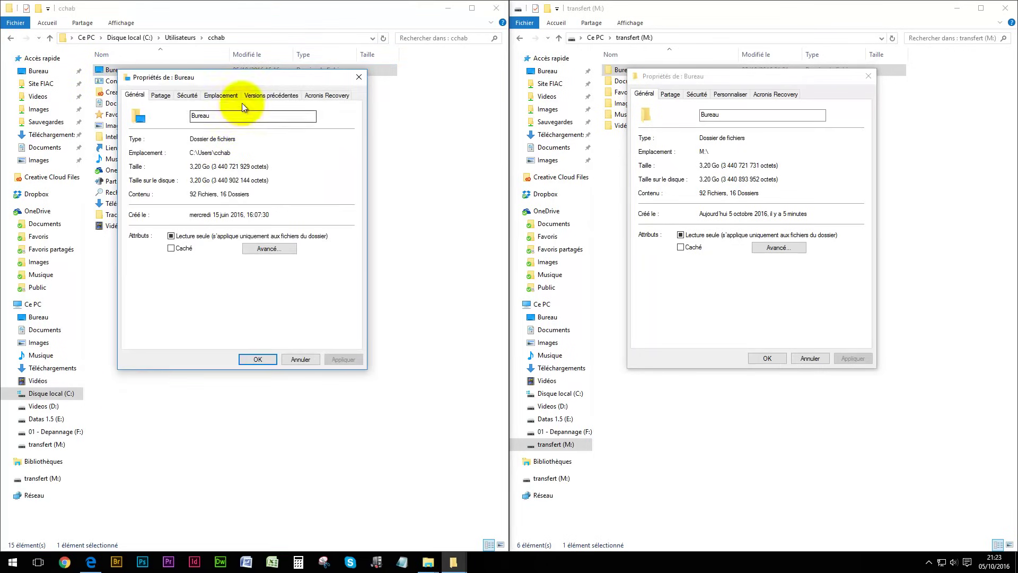
drag(247, 77, 502, 75)
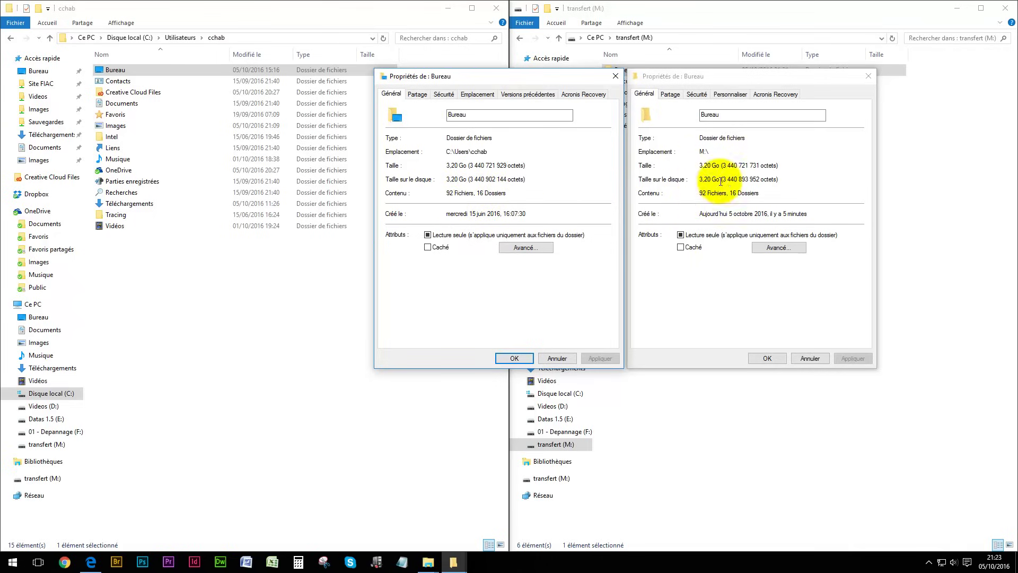
click(813, 358)
click(552, 356)
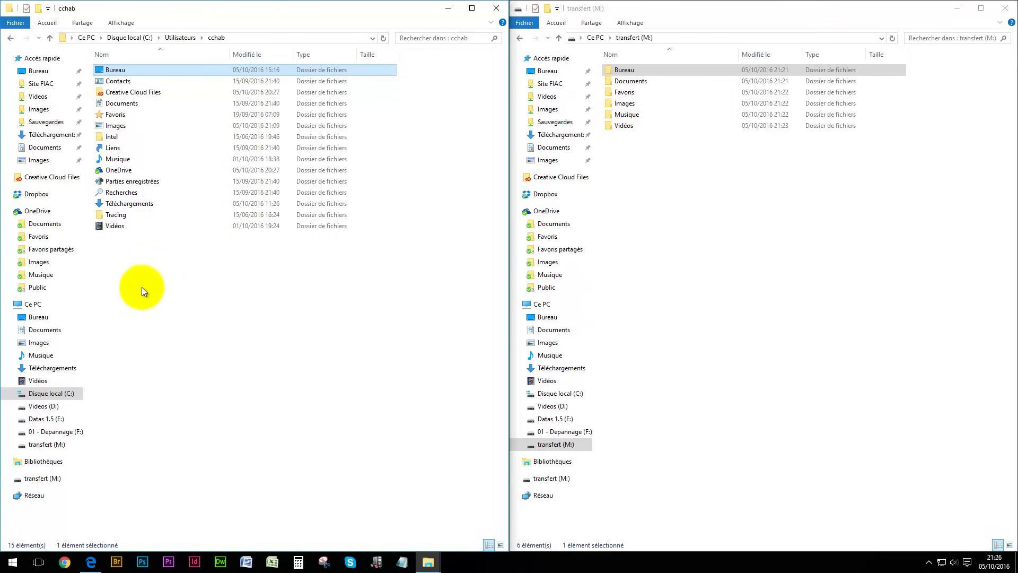
Create a folder named "2016-10-06-balade roller" in the user's Images folder
double_click(117, 125)
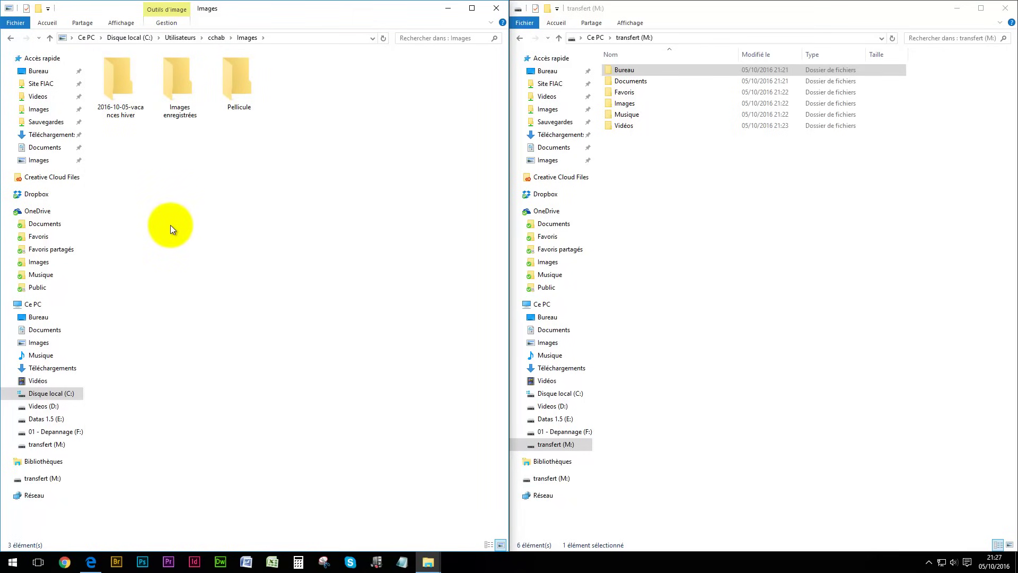
right_click(186, 224)
mouse_move(232, 356)
click(335, 358)
text(20-)
text(16-)
text(10-0)
text(6)
text(-)
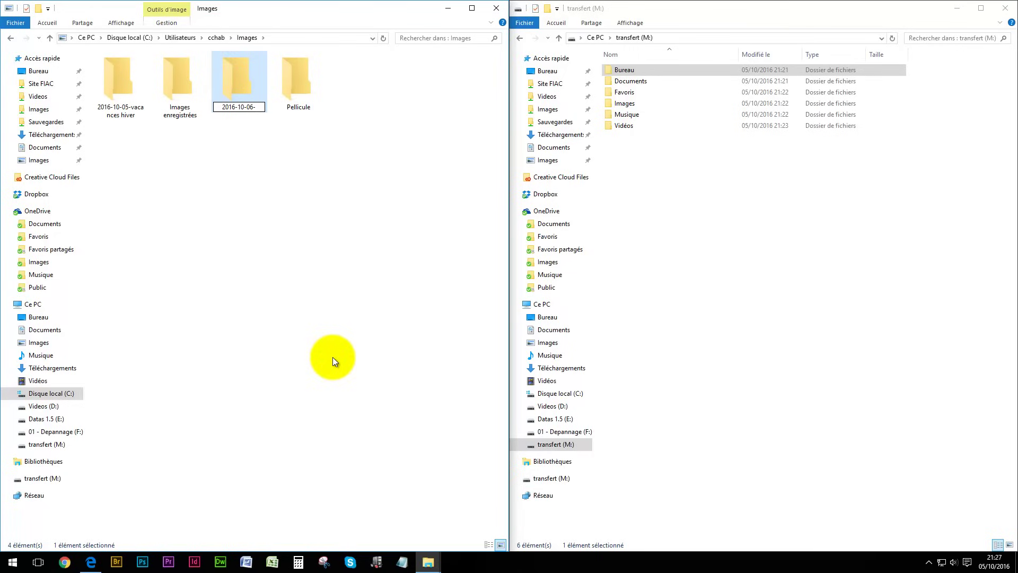
text(balade roller)
key(Return)
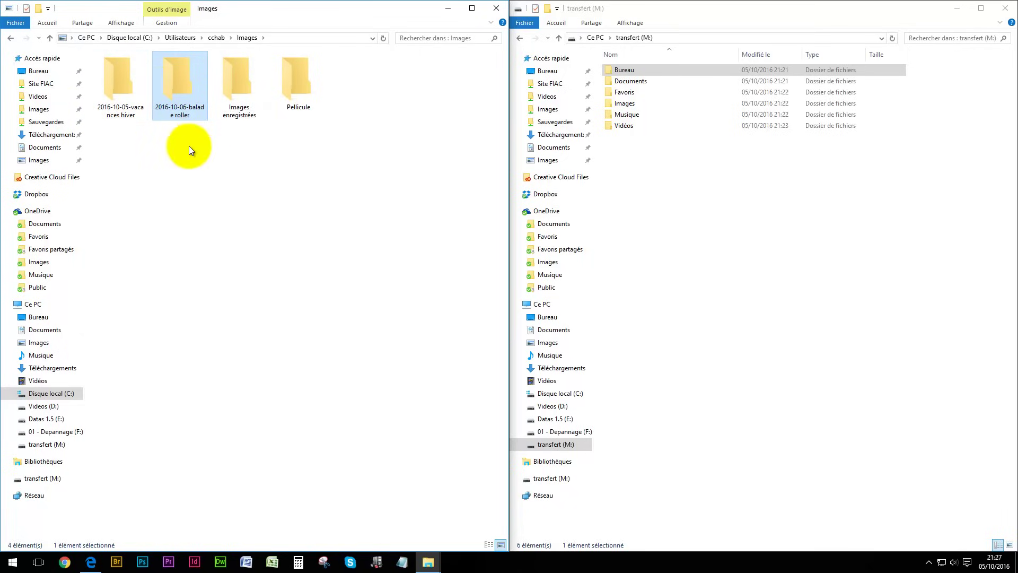
Display the user's Images folder in the Détails layout and widen the Nom column to fit the full folder names
click(116, 22)
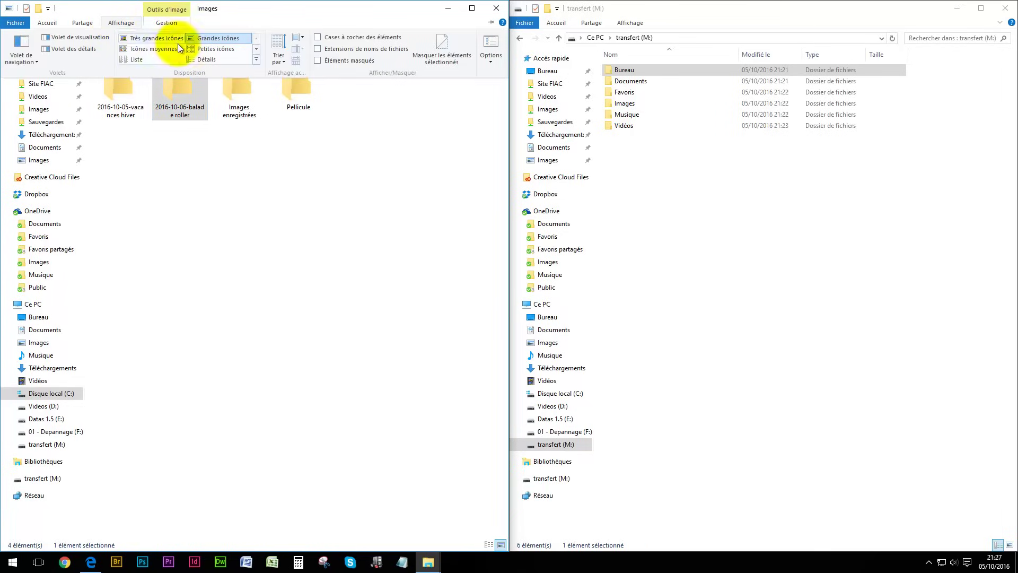
click(199, 59)
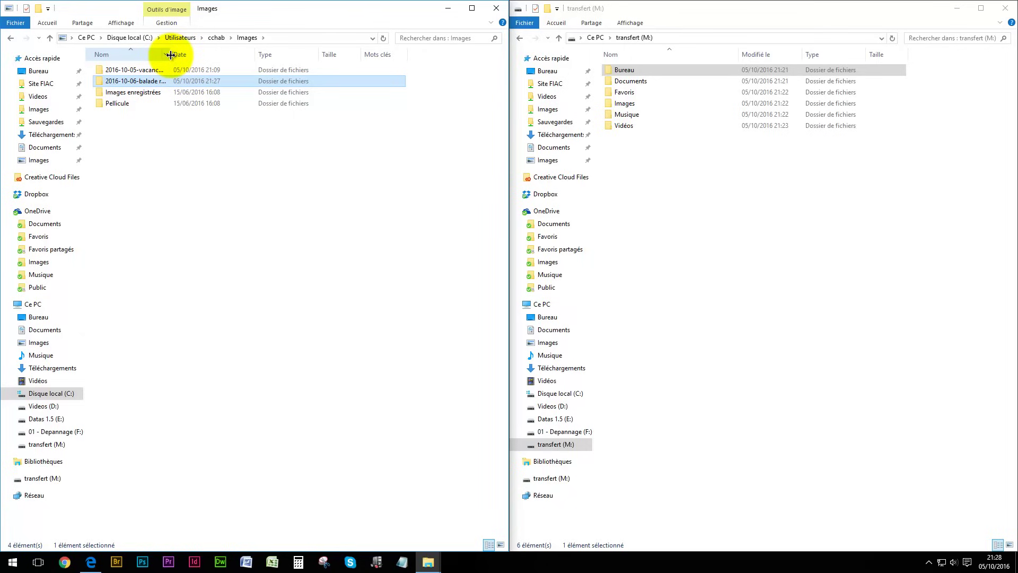
drag(170, 55, 203, 54)
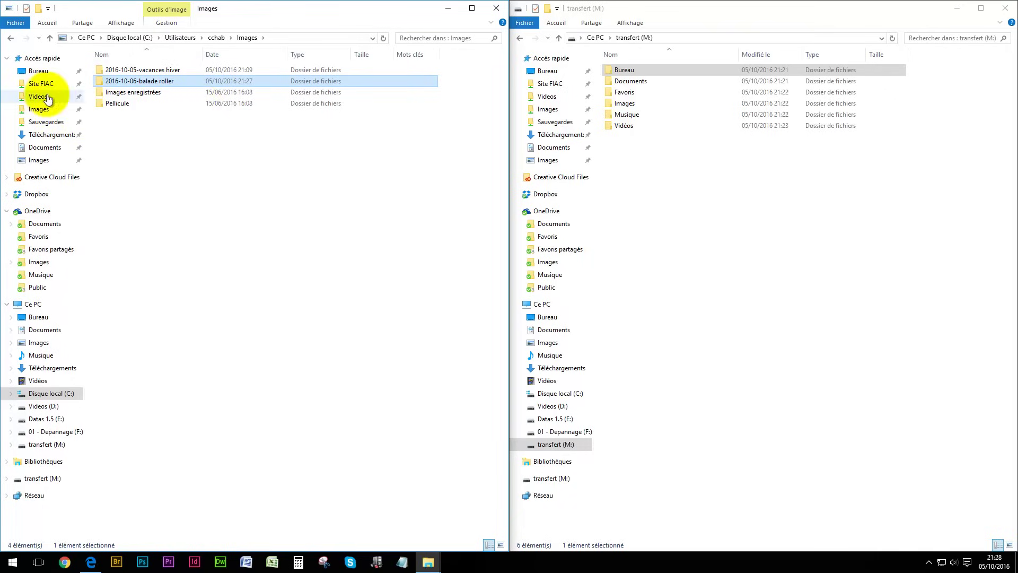
mouse_move(165, 77)
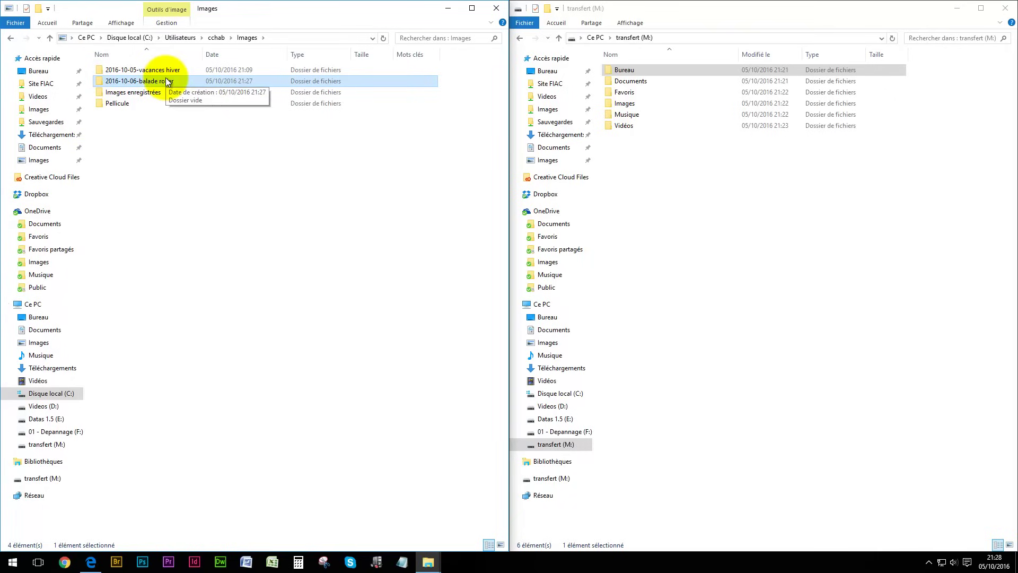
click(126, 140)
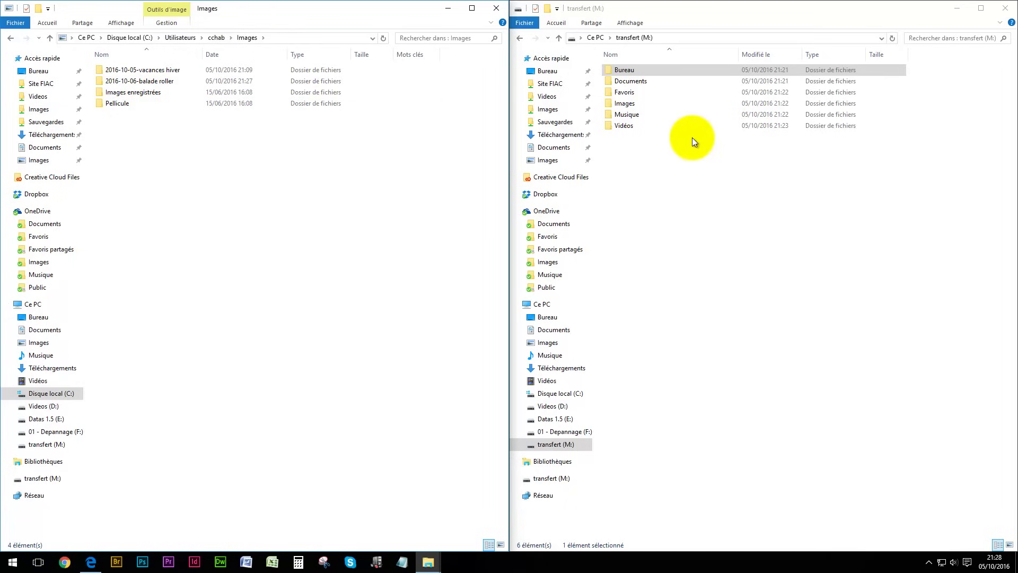
Open the Images folder on transfert (M:), and create a folder named "2016-10-07-ballade velo" in the user's original Images folder
double_click(622, 106)
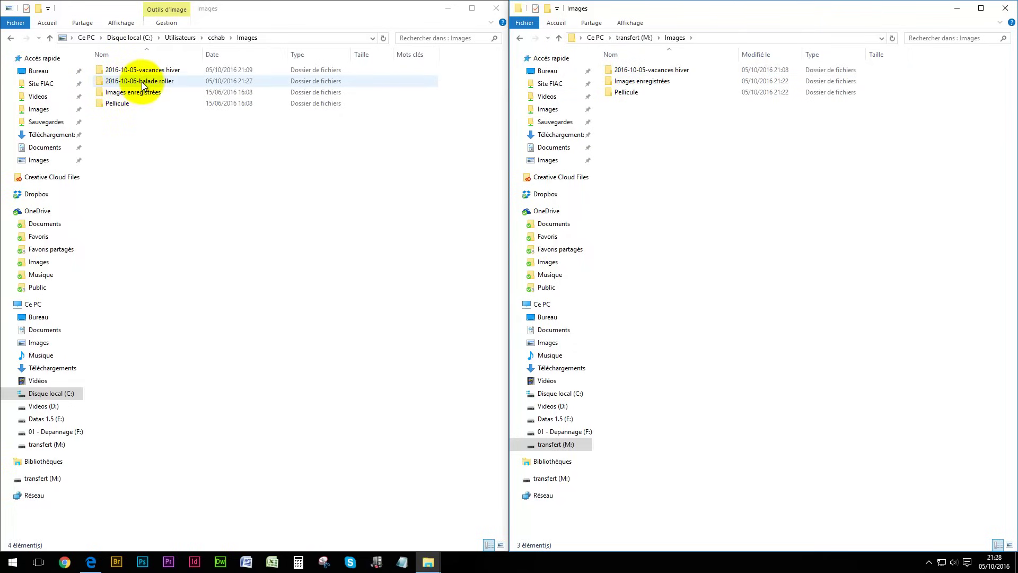
right_click(188, 275)
mouse_move(240, 416)
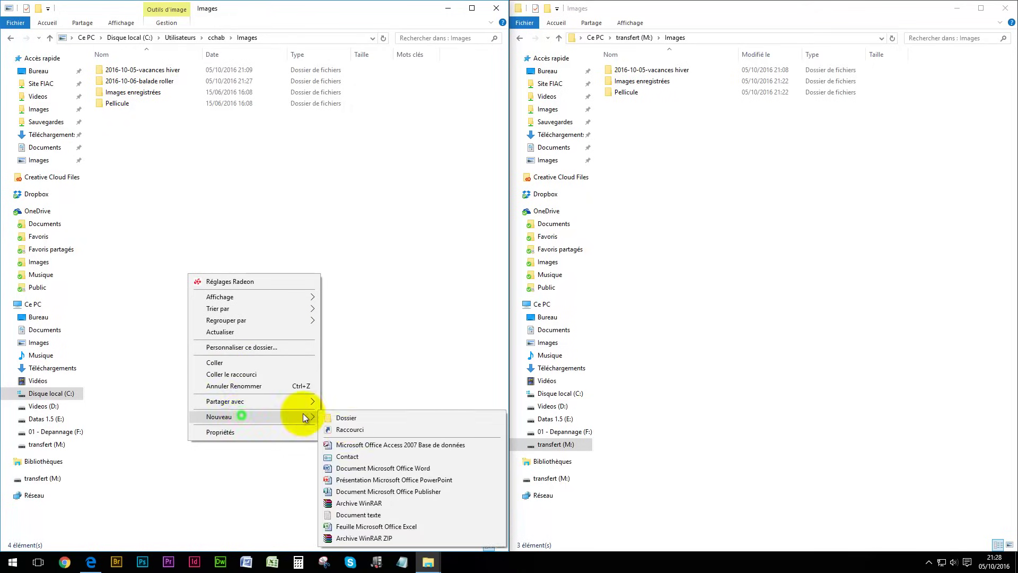
click(342, 417)
text(201)
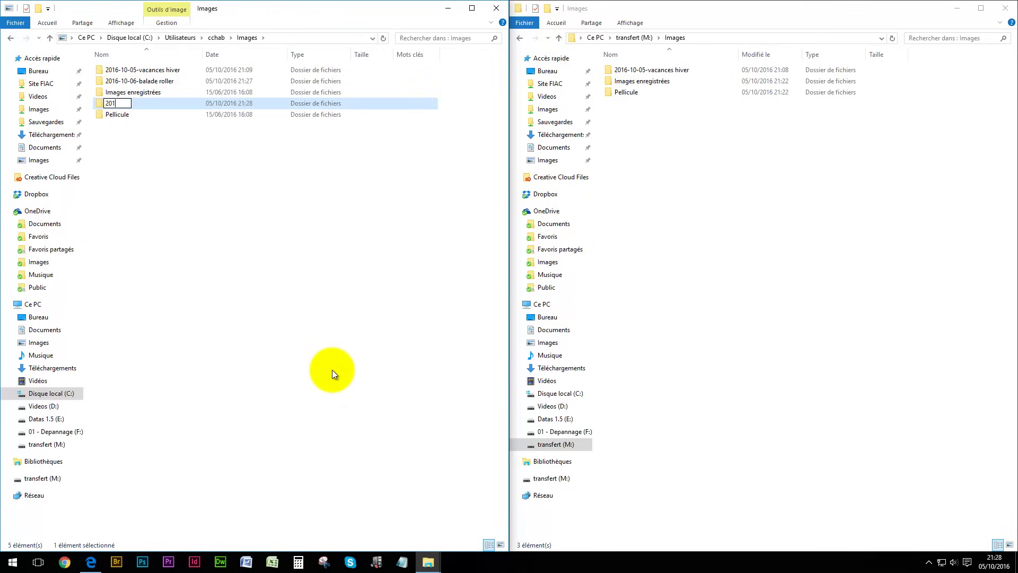
text(6-10-)
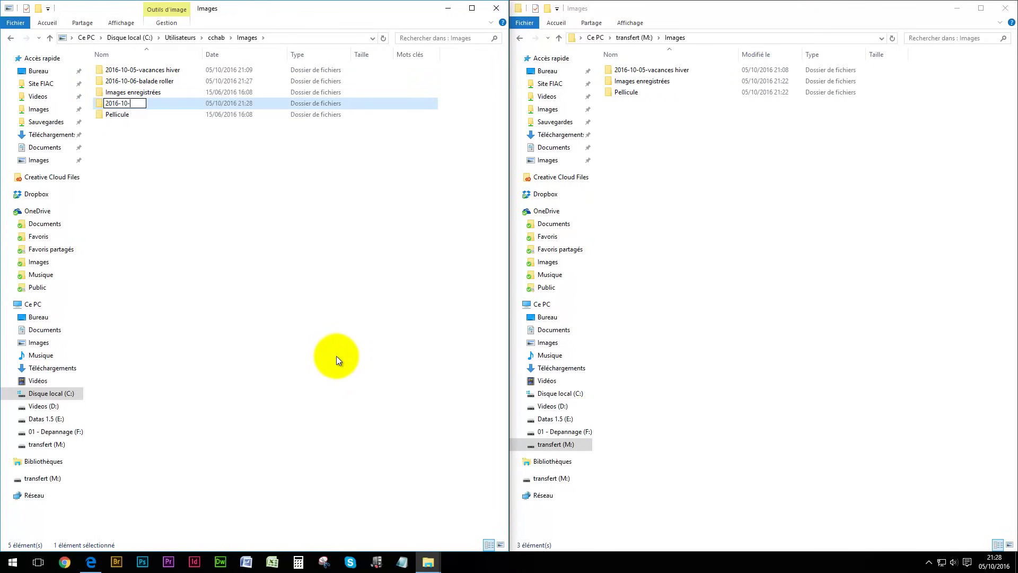
text(07-b)
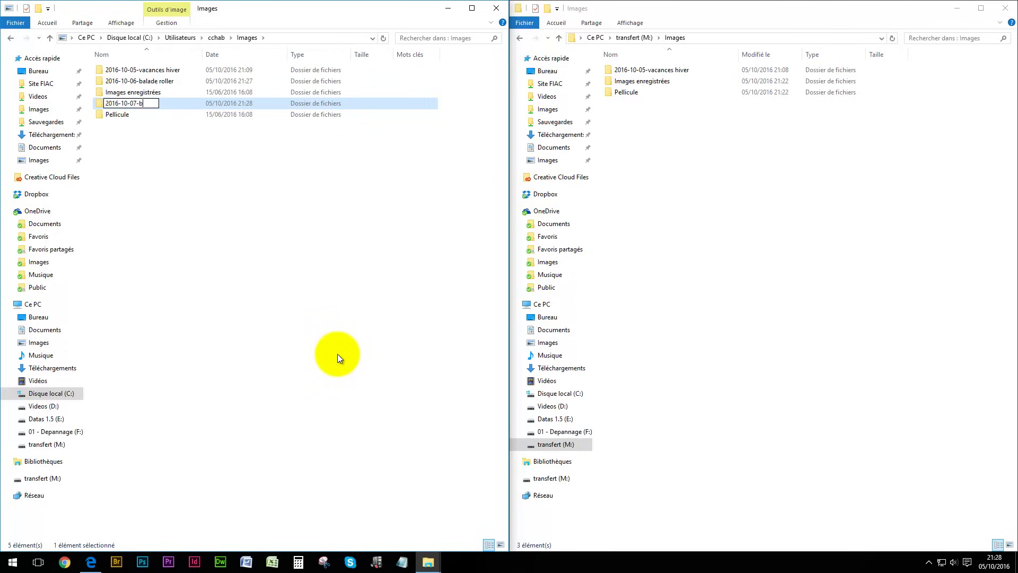
text(allade velo)
key(Return)
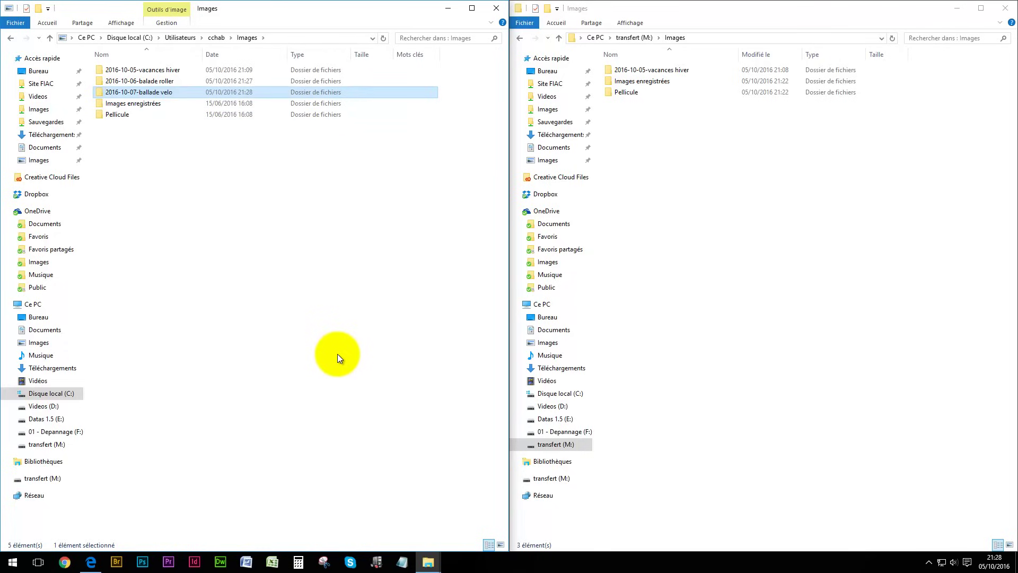
click(230, 293)
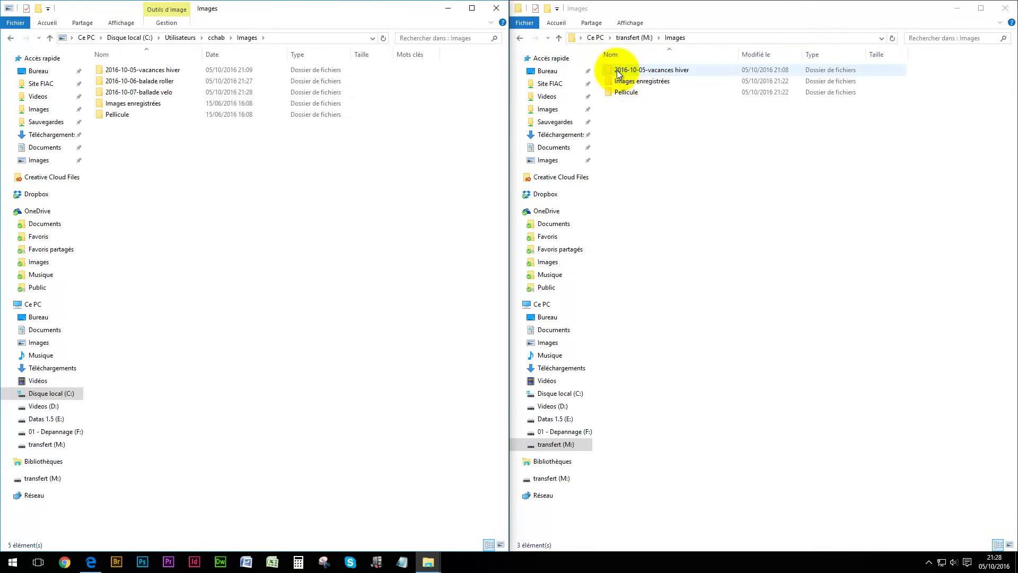
Copy the "2016-10-06-balade roller" folder from the user's Images folder to the Images folder on transfert (M:)
click(122, 92)
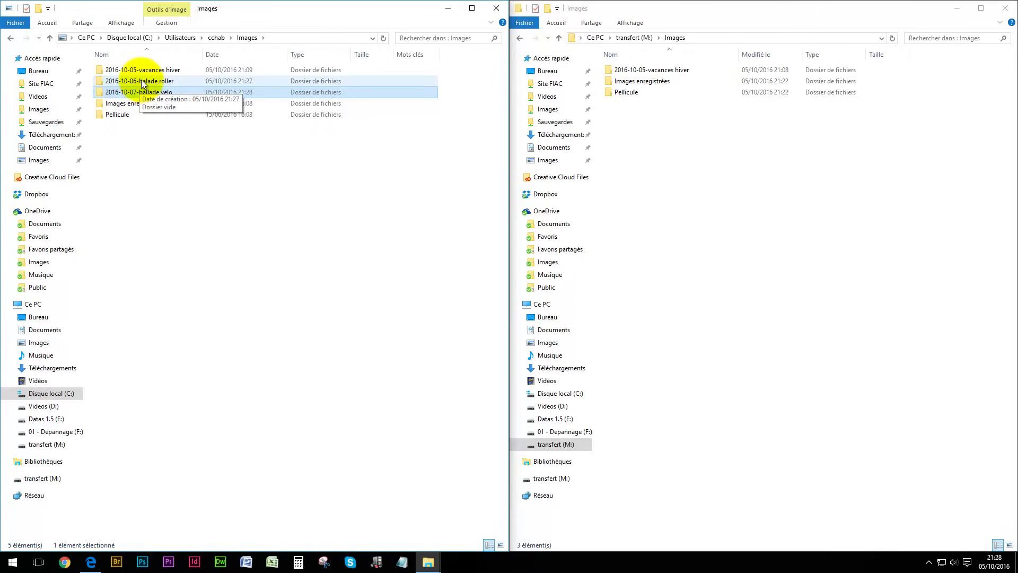
click(135, 148)
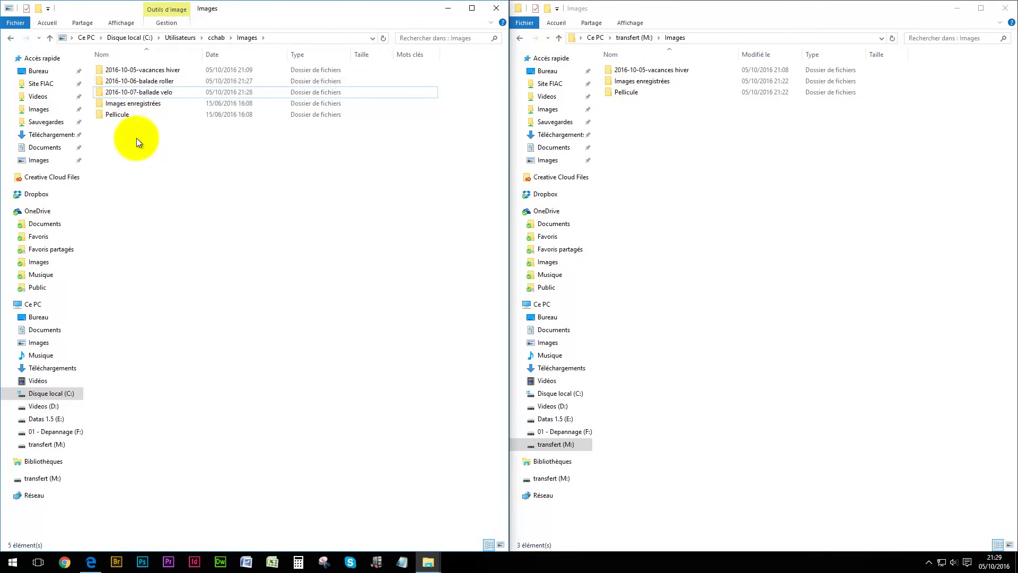
right_click(147, 80)
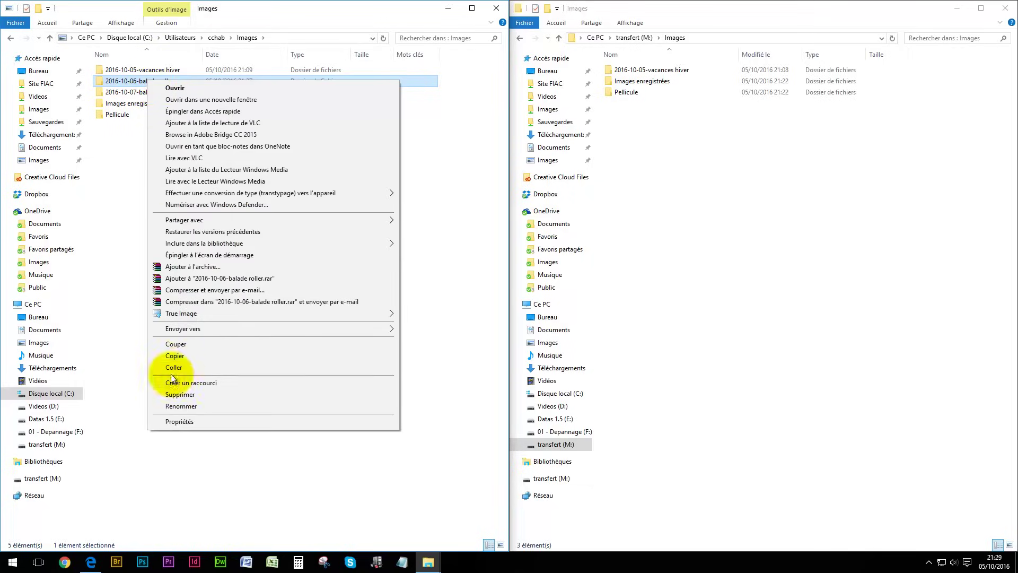
click(164, 357)
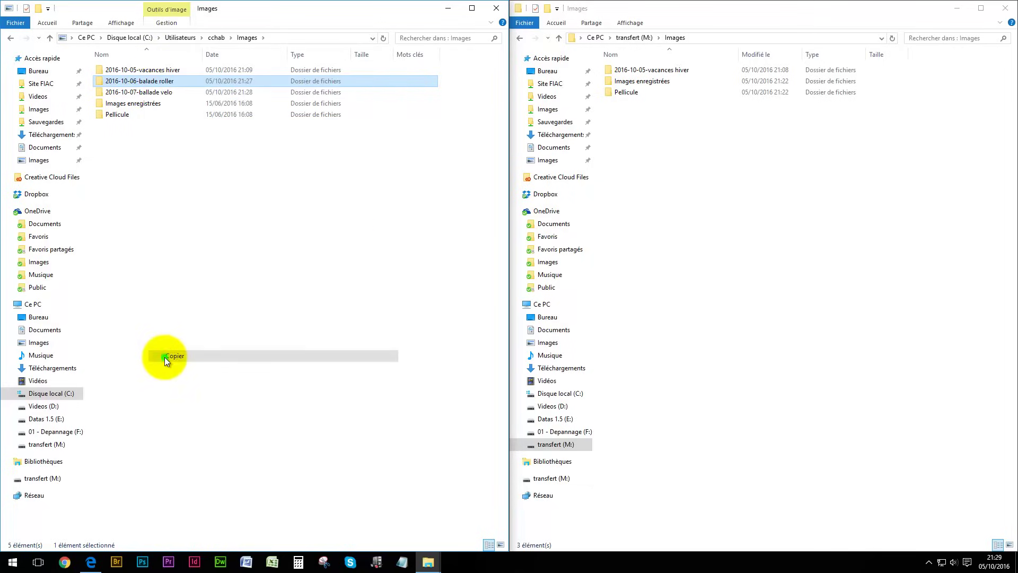
click(633, 146)
right_click(634, 138)
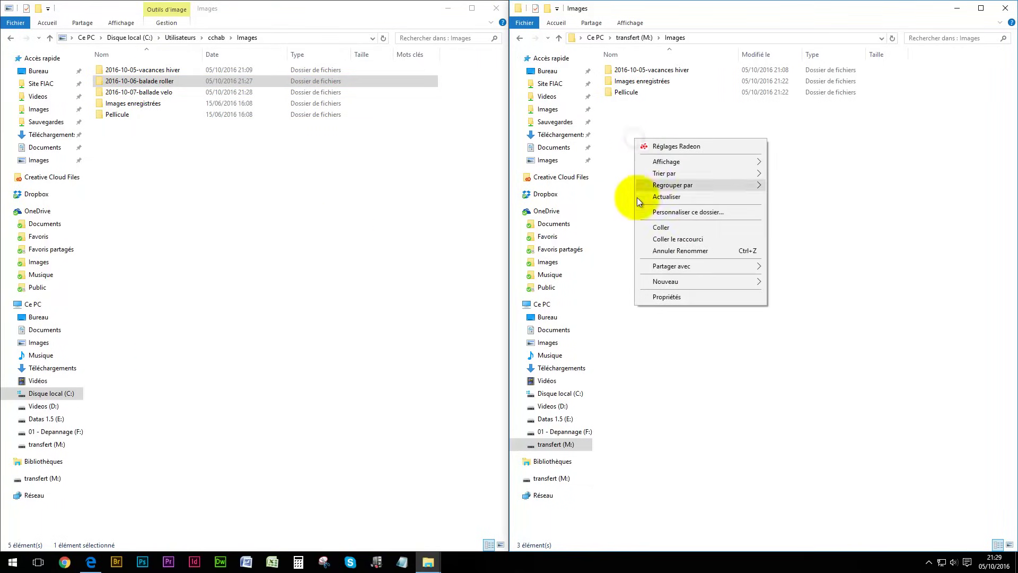
click(651, 226)
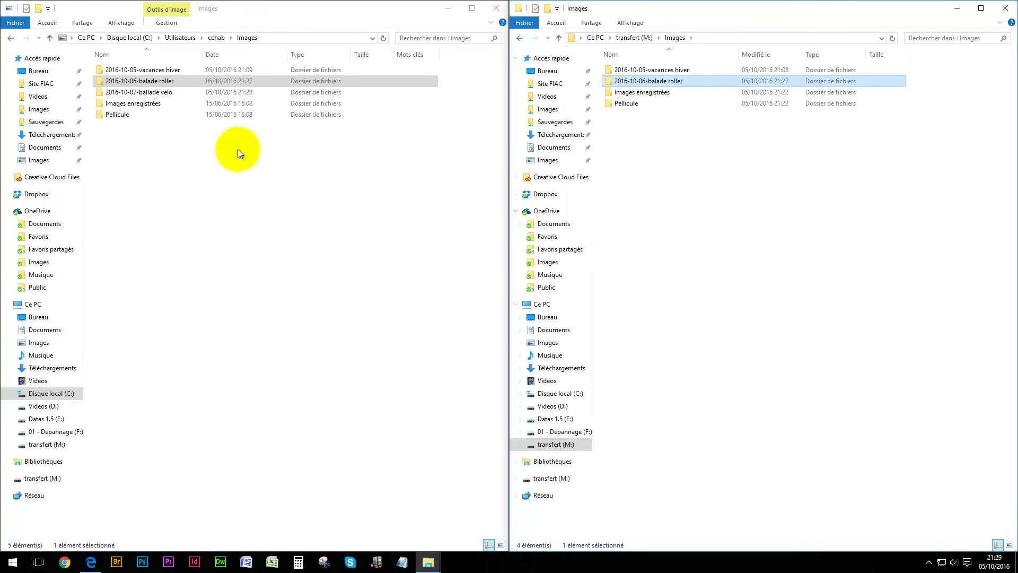
Copy the "2016-10-07-ballade velo" folder from the user's Images folder to the Images folder on transfert (M:)
click(126, 94)
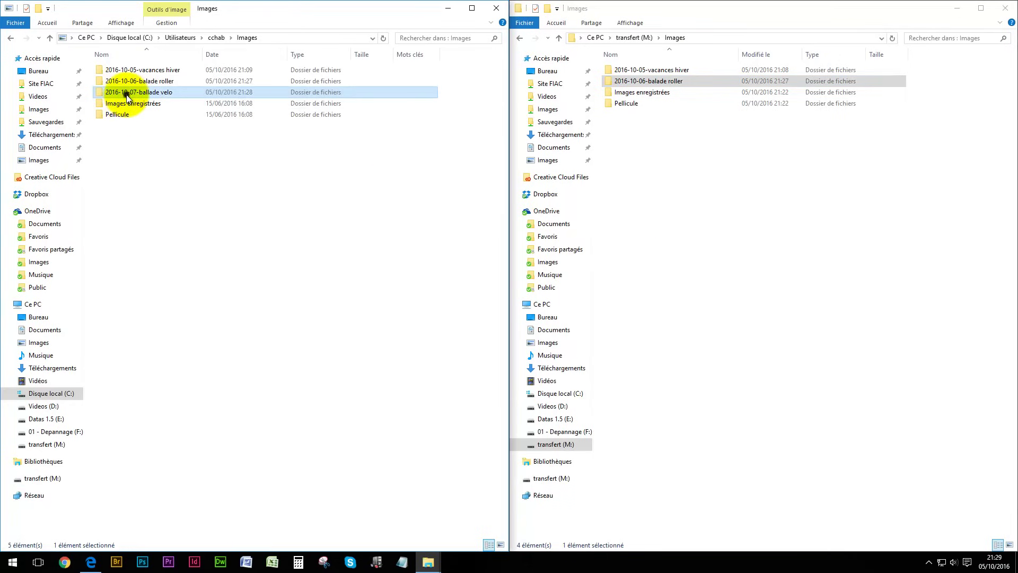
right_click(126, 94)
click(154, 370)
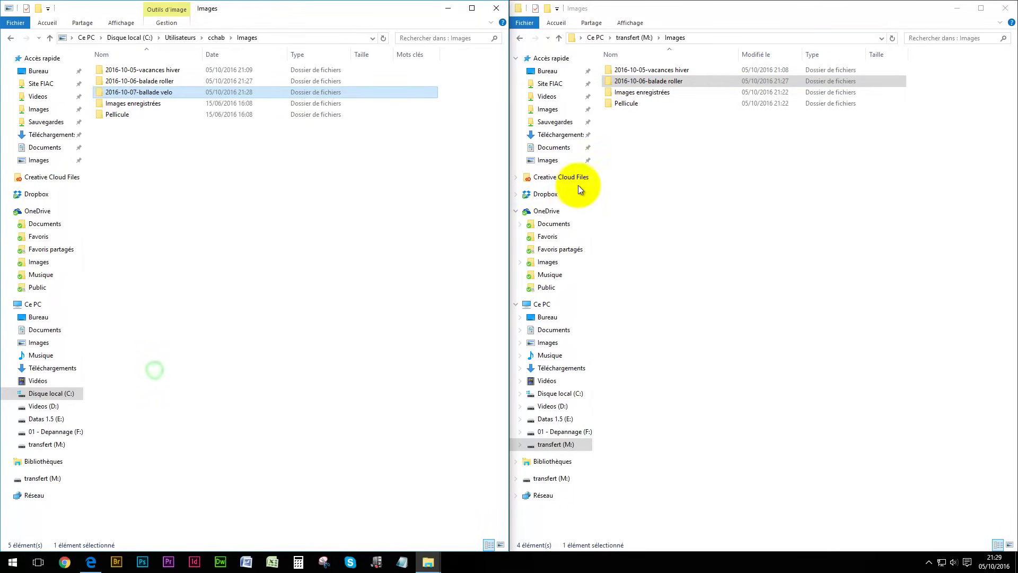
right_click(650, 167)
click(655, 257)
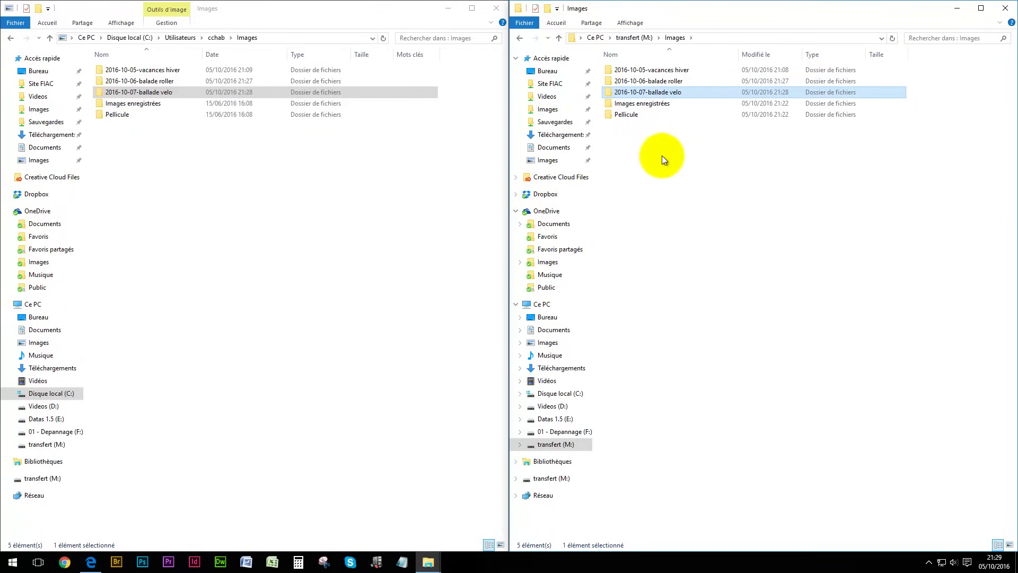
click(355, 94)
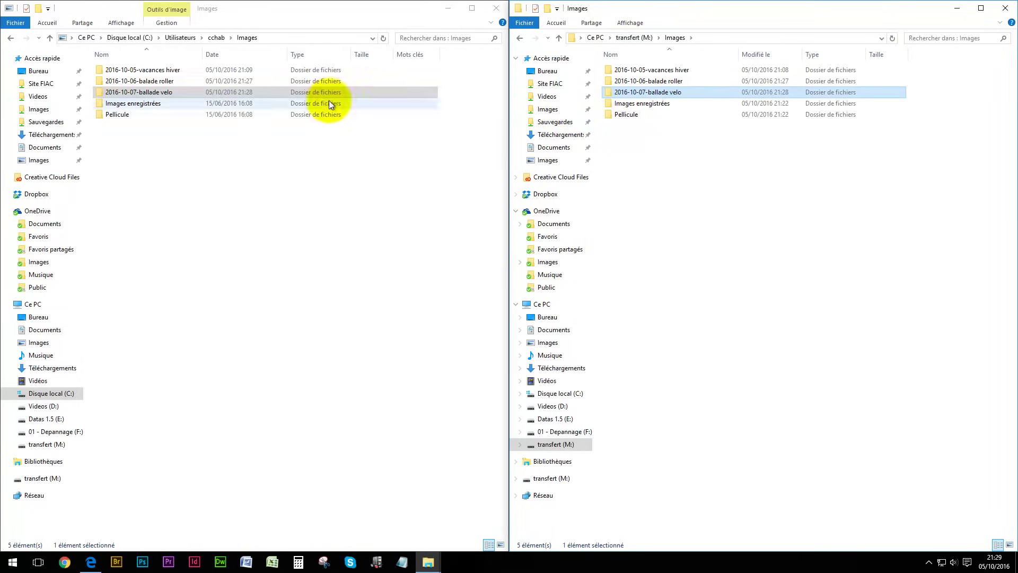
Open the Bureau folder in both the user's profile folder and transfert (M:) to compare the original with its backup
click(215, 37)
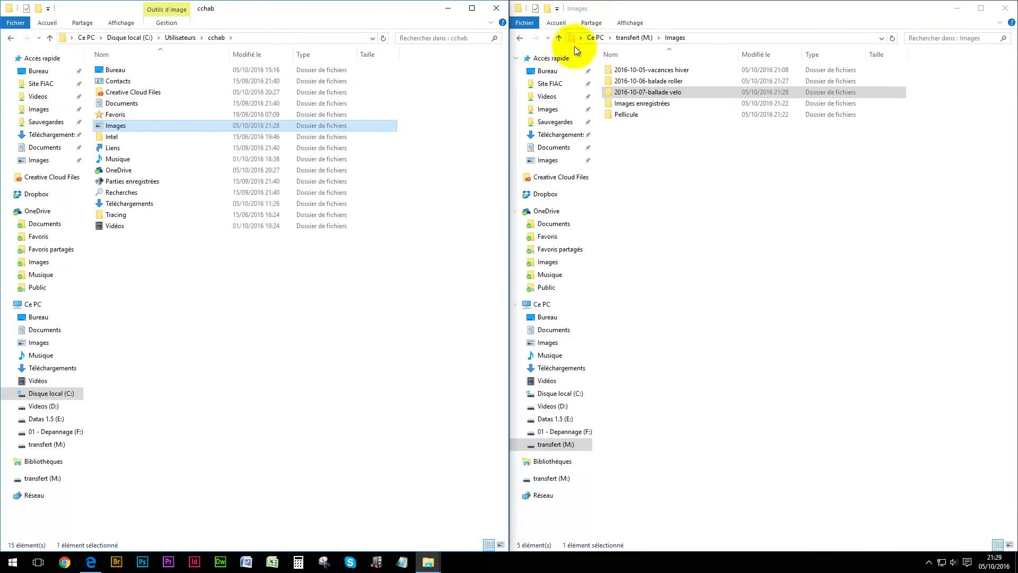
click(628, 38)
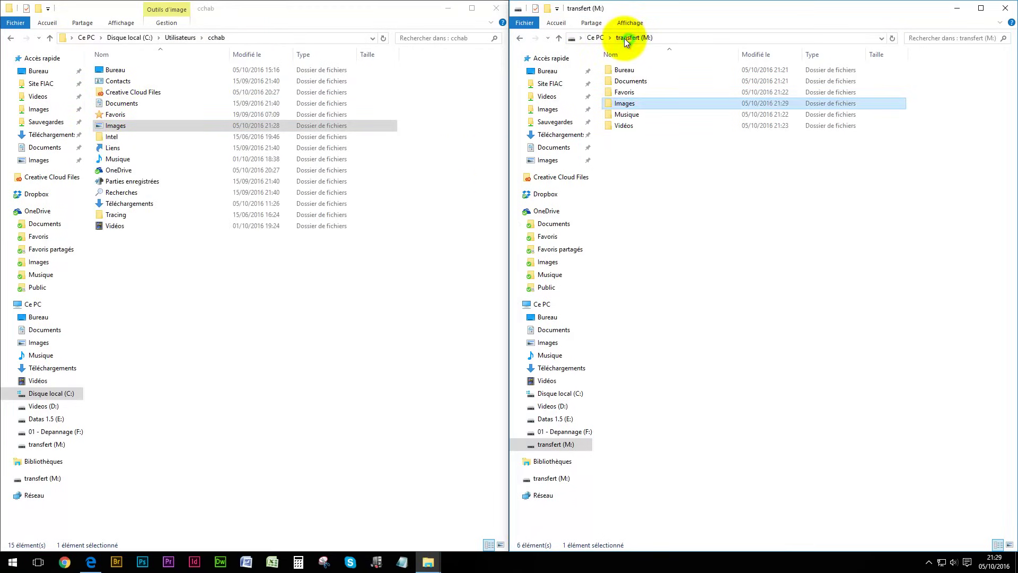
double_click(112, 72)
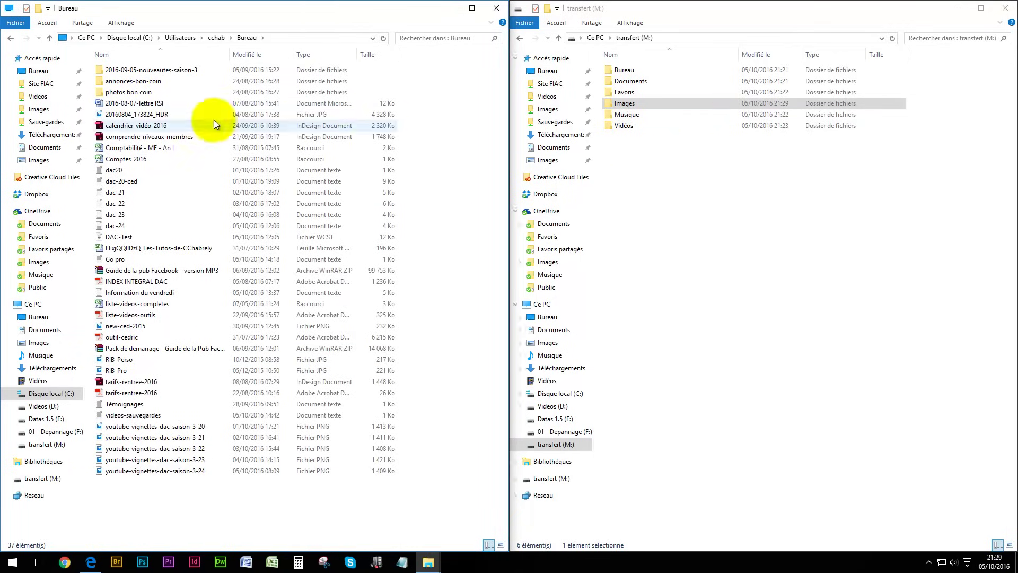
click(617, 70)
double_click(617, 69)
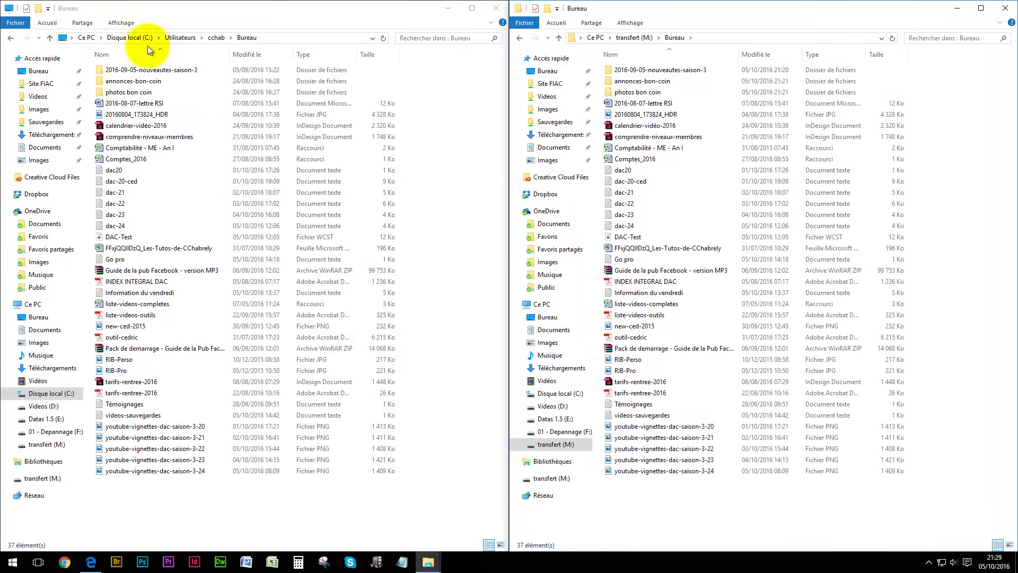
Look at the dated folders in the user's original Images folder, and return to the original Bureau folder
click(214, 37)
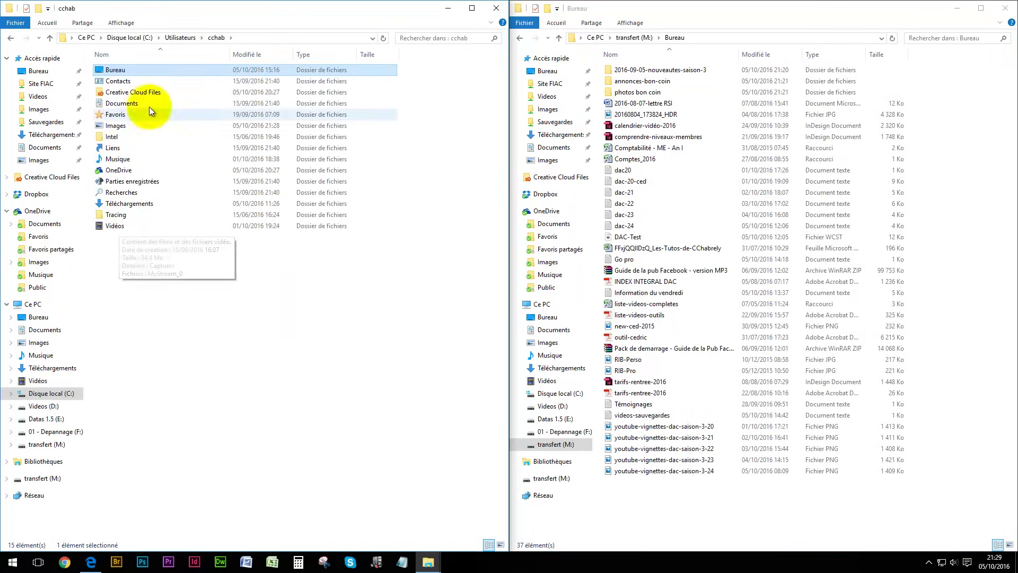
double_click(114, 126)
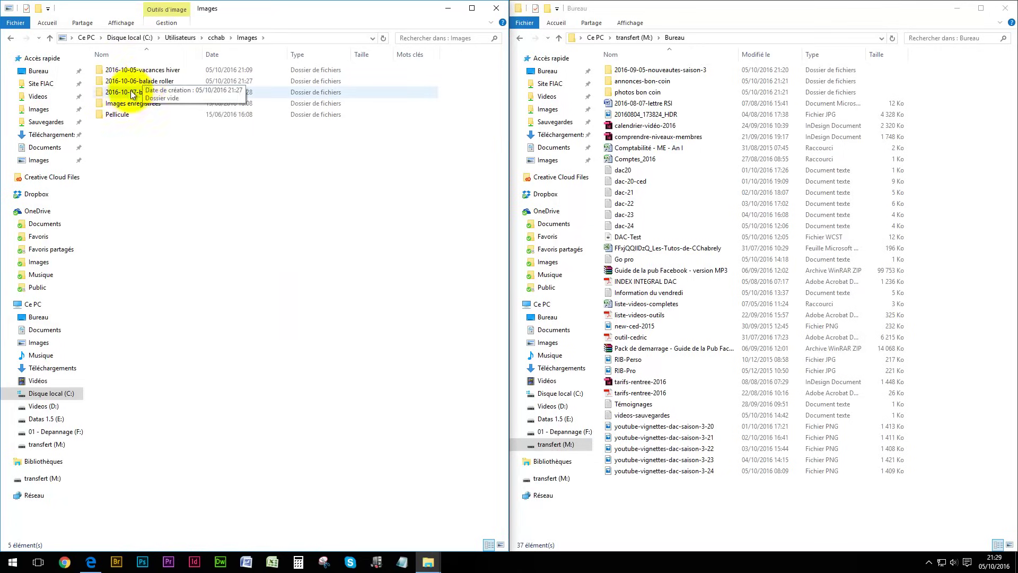
click(217, 37)
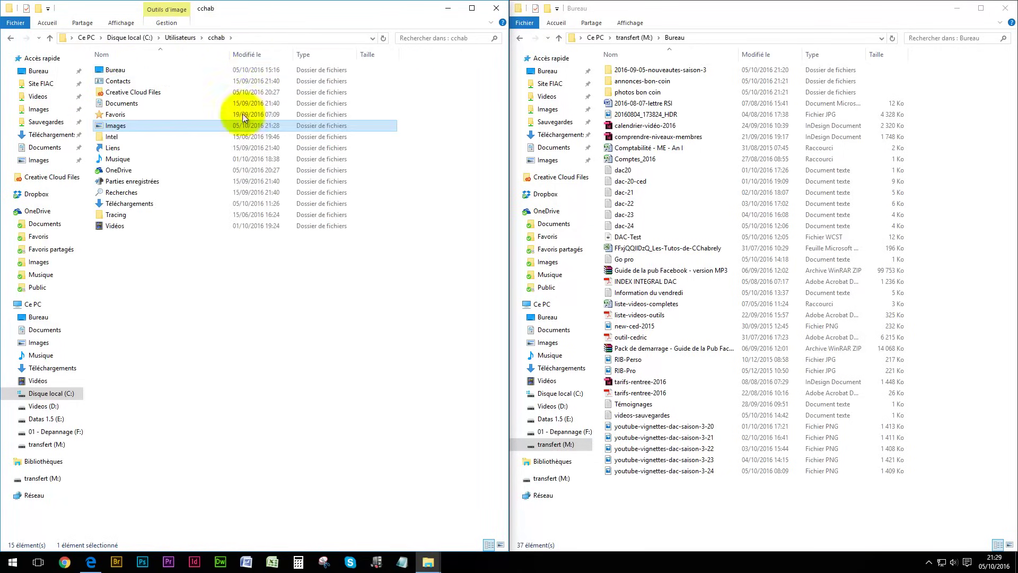
double_click(120, 73)
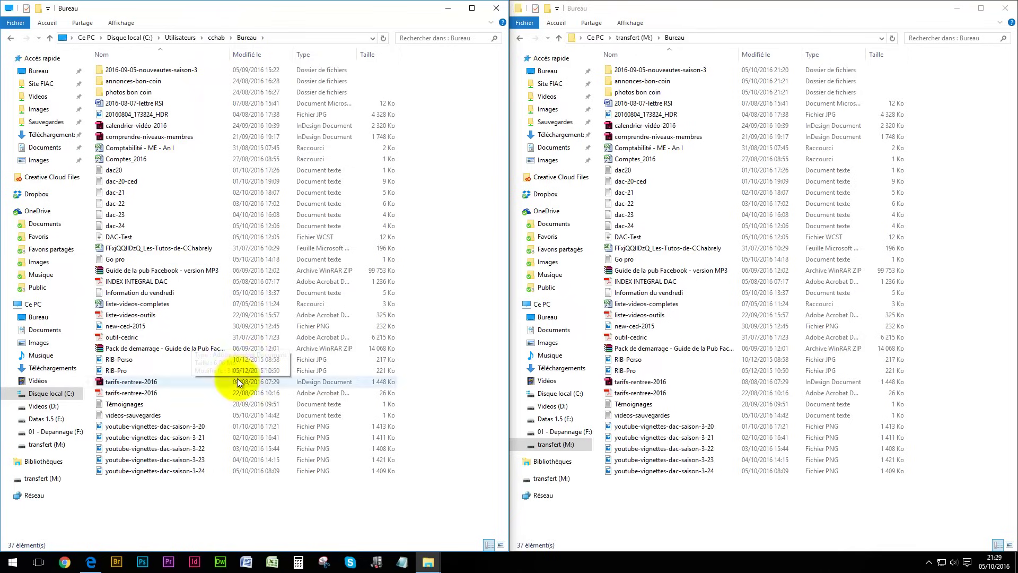
Return to the user's profile folder in one window and to the root of transfert (M:) in the other
click(177, 37)
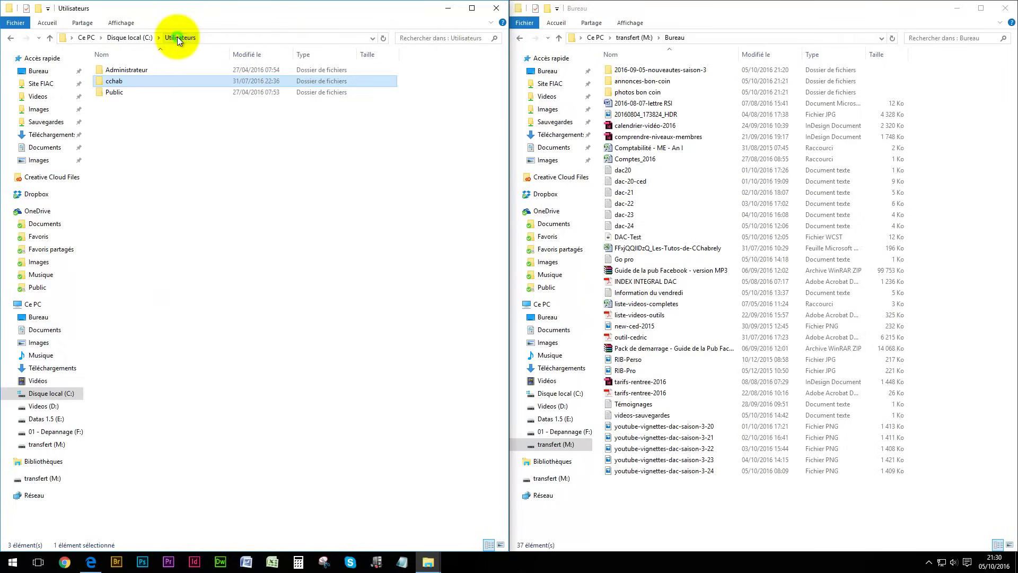
click(640, 38)
double_click(120, 82)
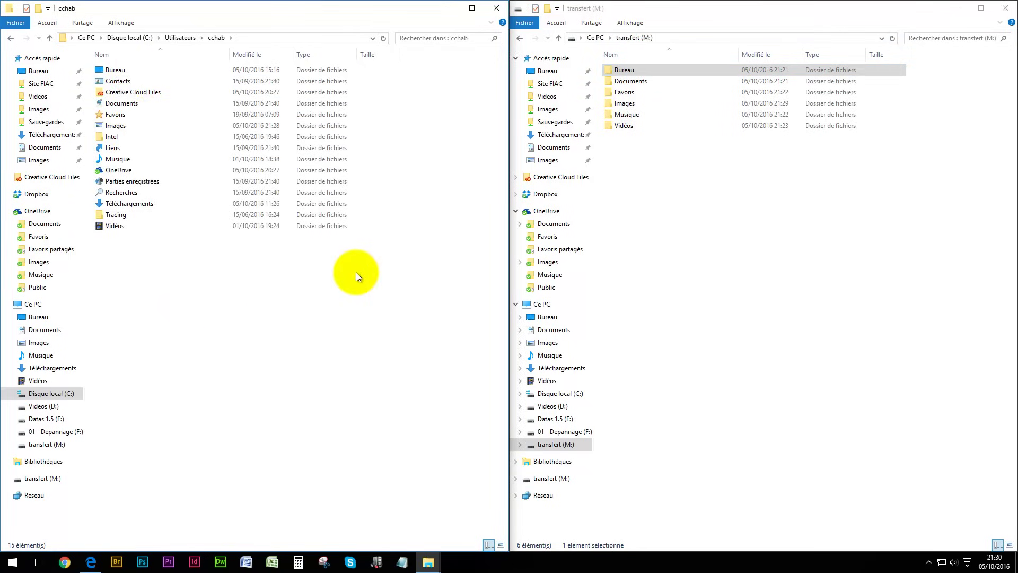
Look into the user's original Documents and Bureau folders, returning to the profile folder after each
click(113, 102)
double_click(113, 103)
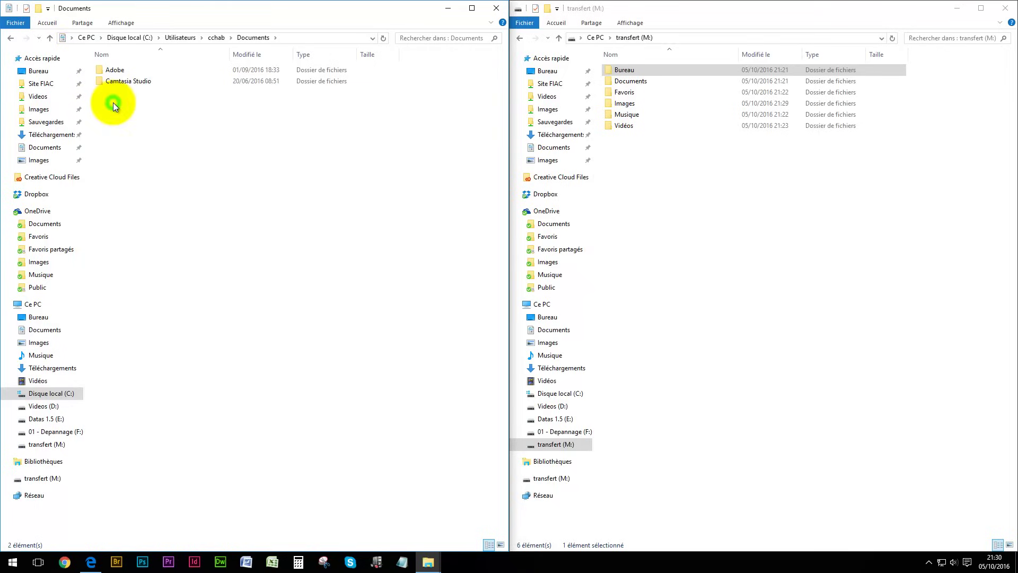
click(217, 37)
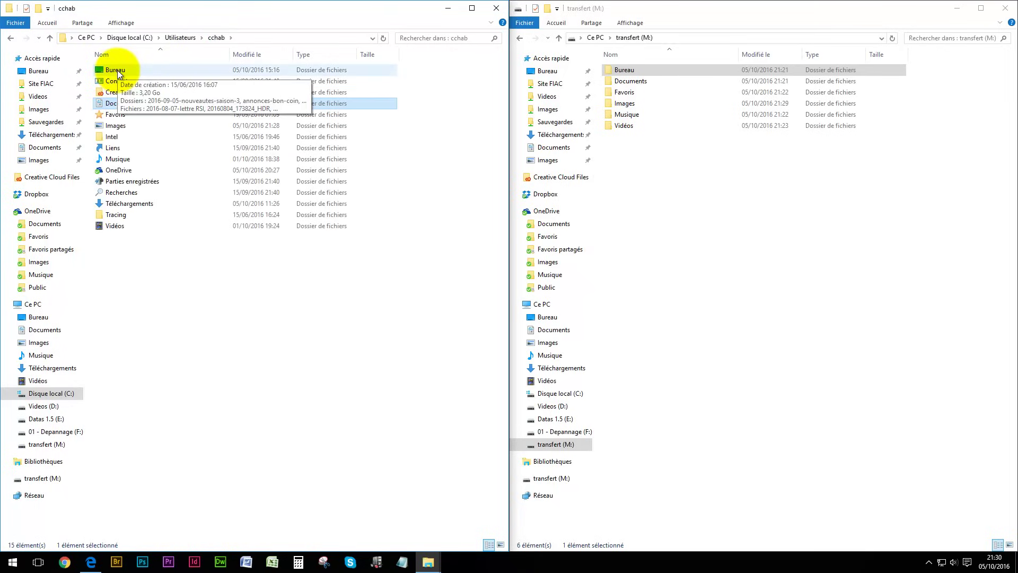
double_click(118, 73)
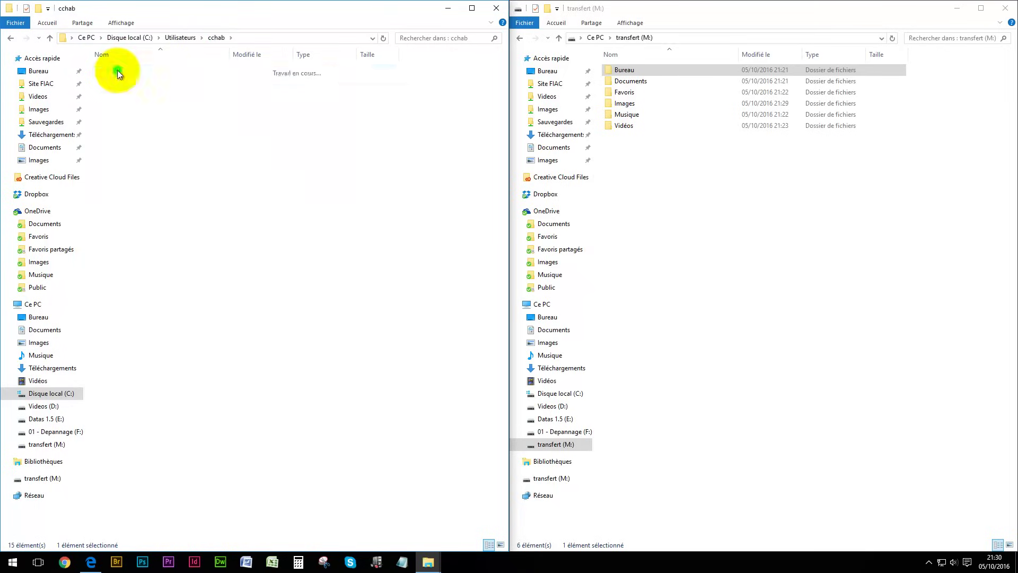
click(215, 37)
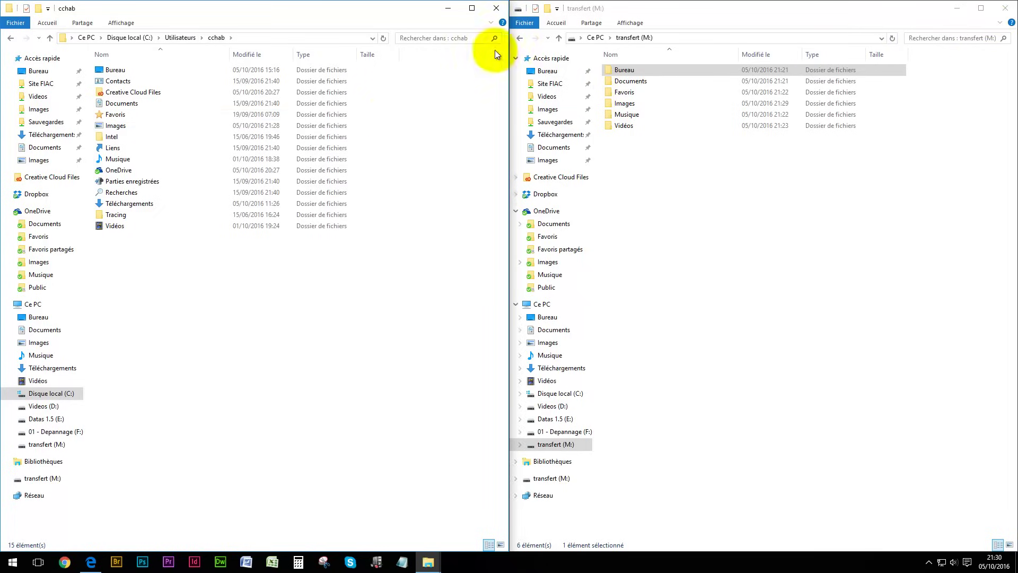
Close both Explorer windows, and open the user's profile folder under Utilisateurs on Disque local (C:) in a new window
click(496, 8)
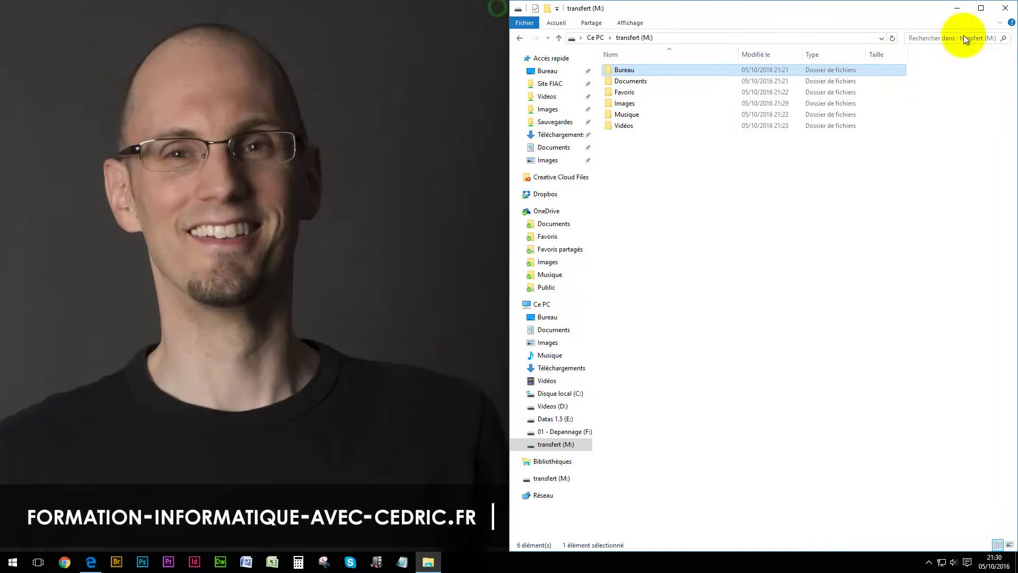
click(1006, 9)
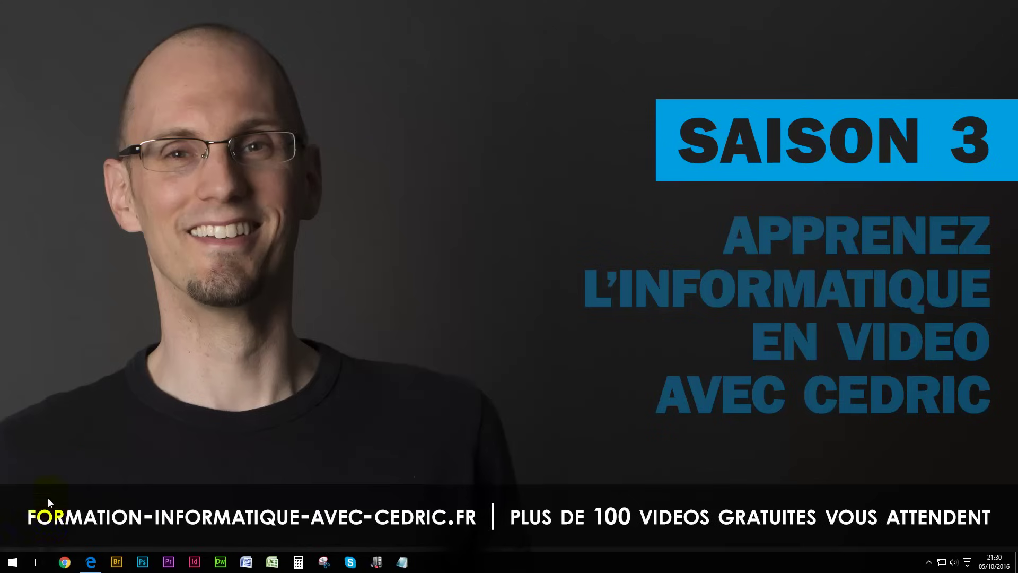
click(12, 567)
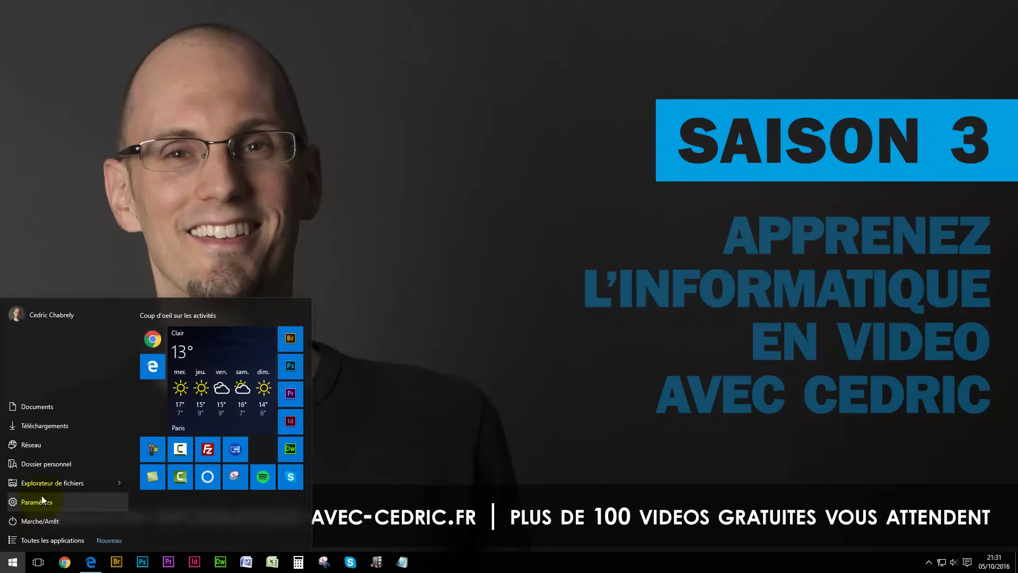
click(29, 482)
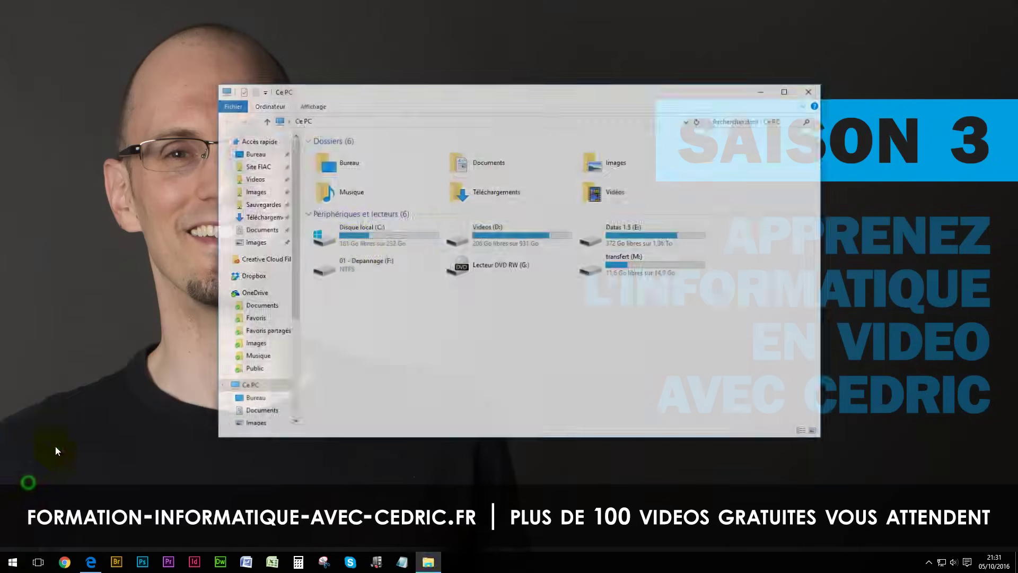
double_click(331, 240)
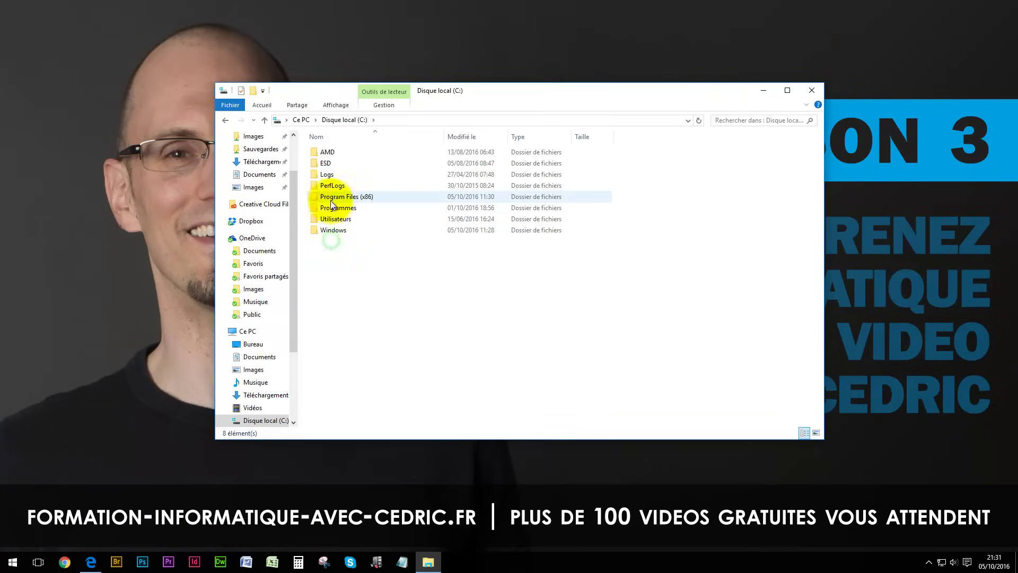
double_click(335, 219)
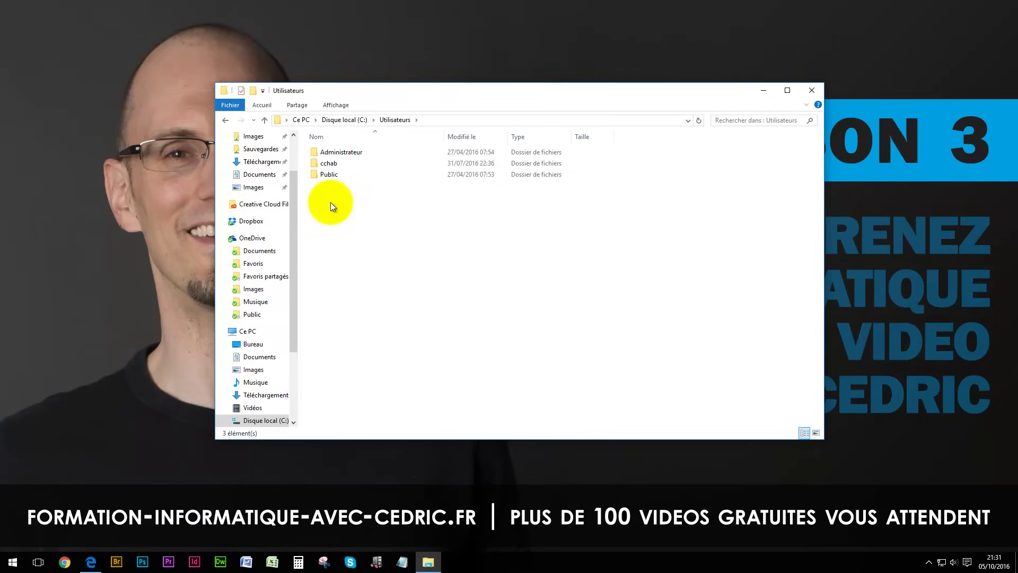
double_click(327, 165)
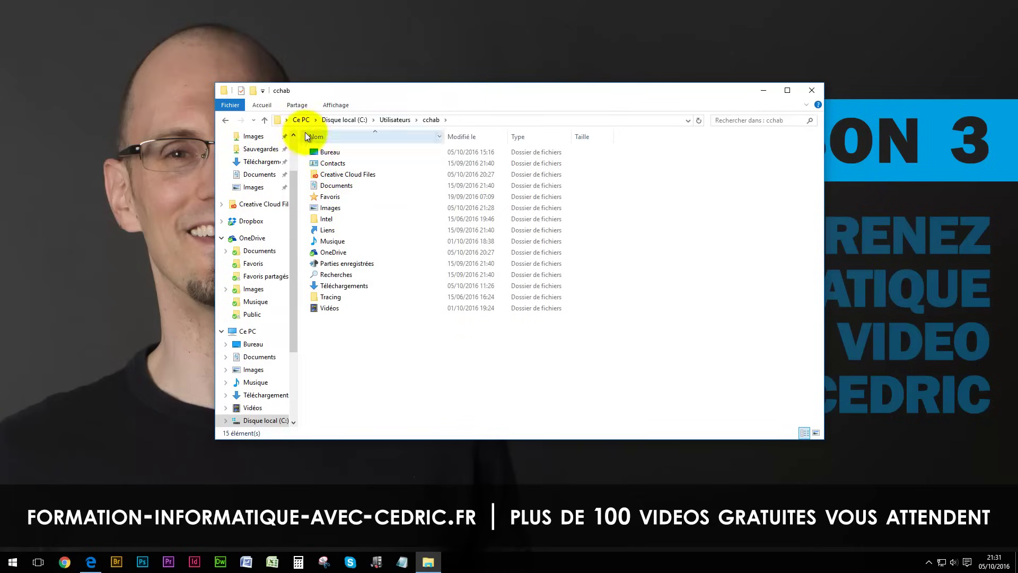